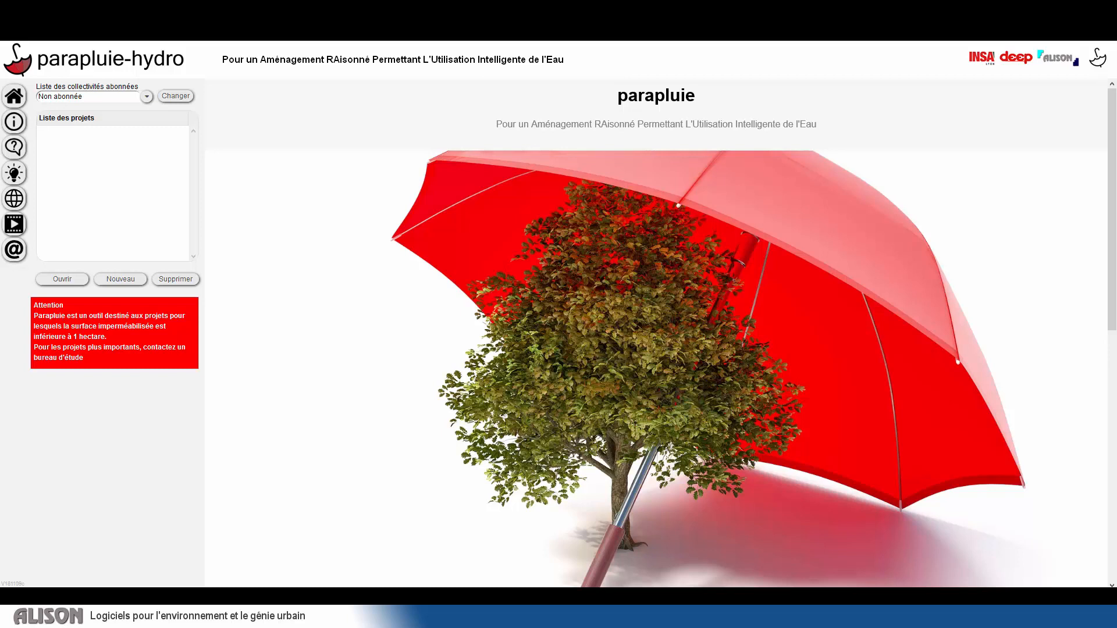
# Choose Non abonnée as the subscribed community and consult the information topic "Quelles sont les données à connaître ?"
pyautogui.click(148, 97)
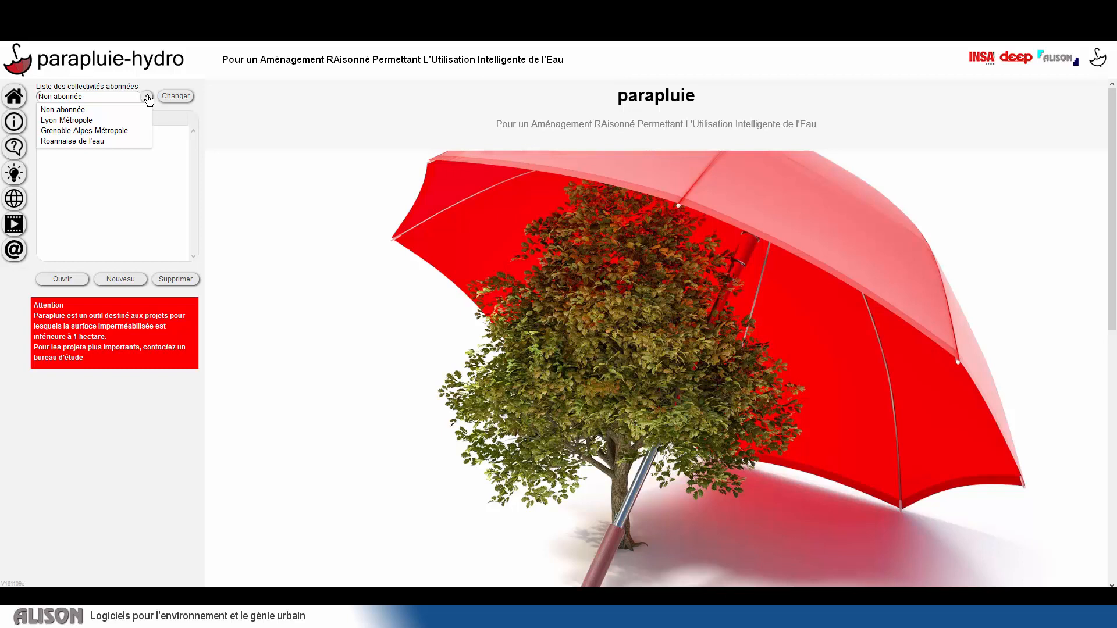
pyautogui.click(111, 110)
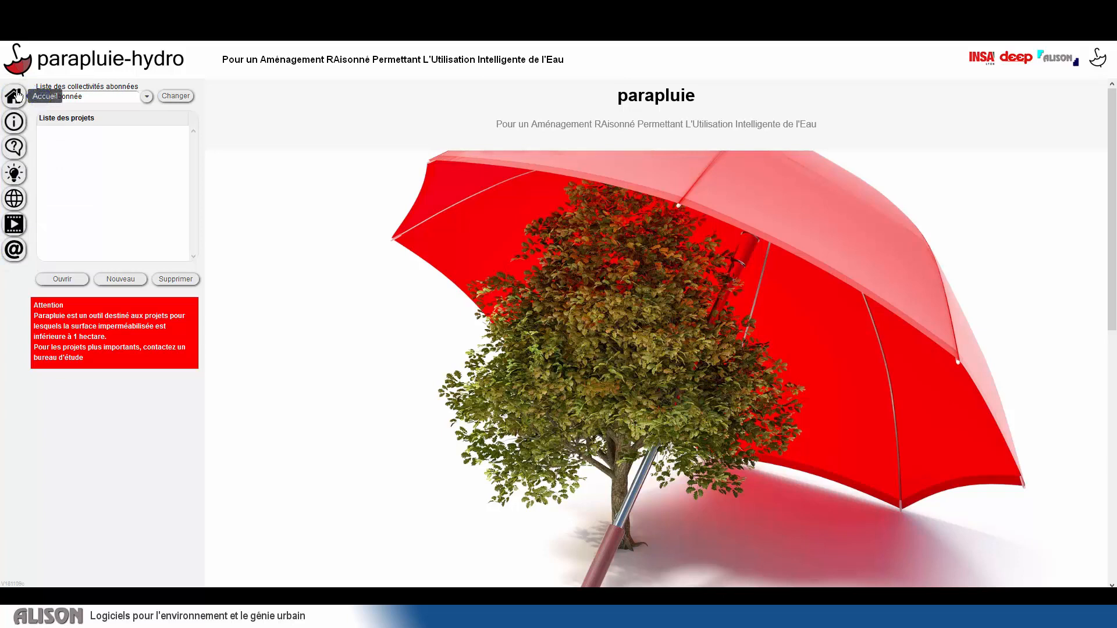
pyautogui.click(20, 124)
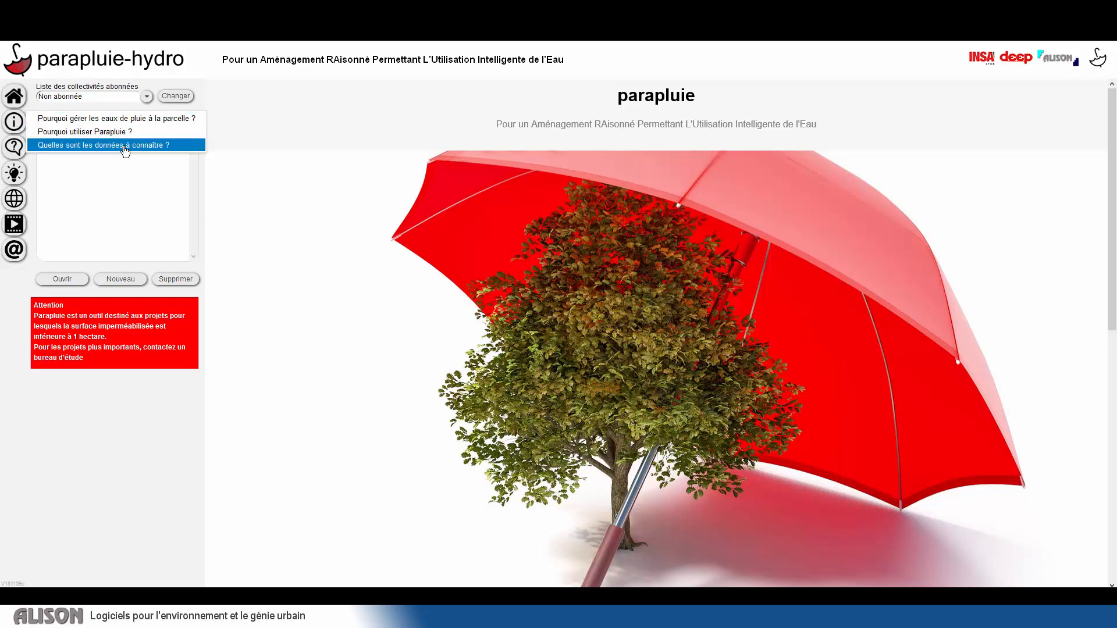
pyautogui.click(152, 146)
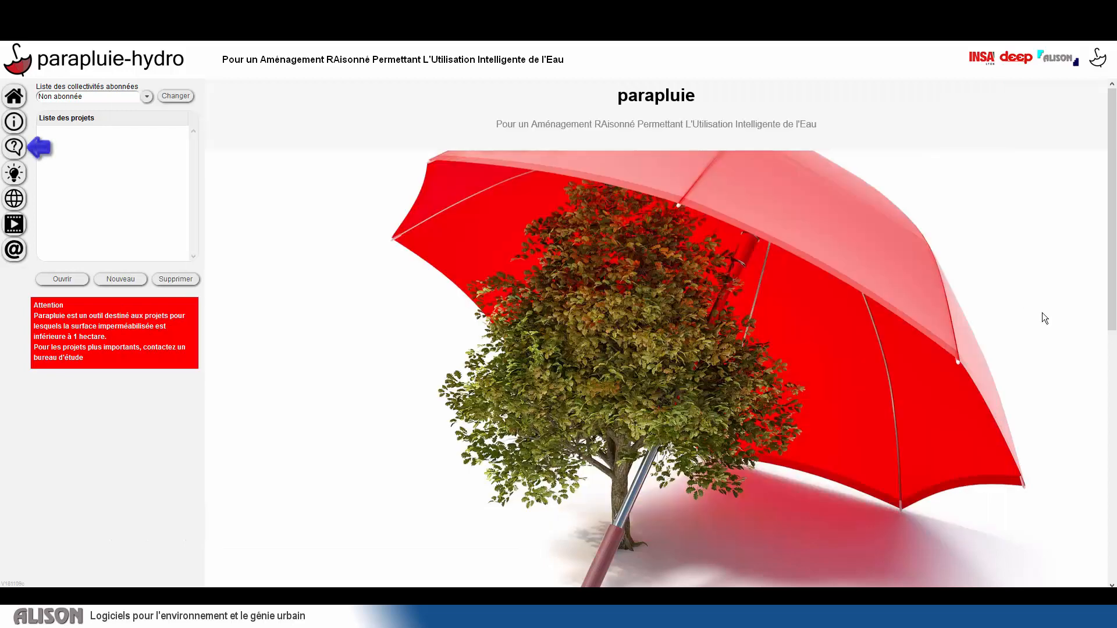
# Read the "Question posée" section of the frequent question about alternative techniques favouring mosquito populations, then close it
pyautogui.click(10, 147)
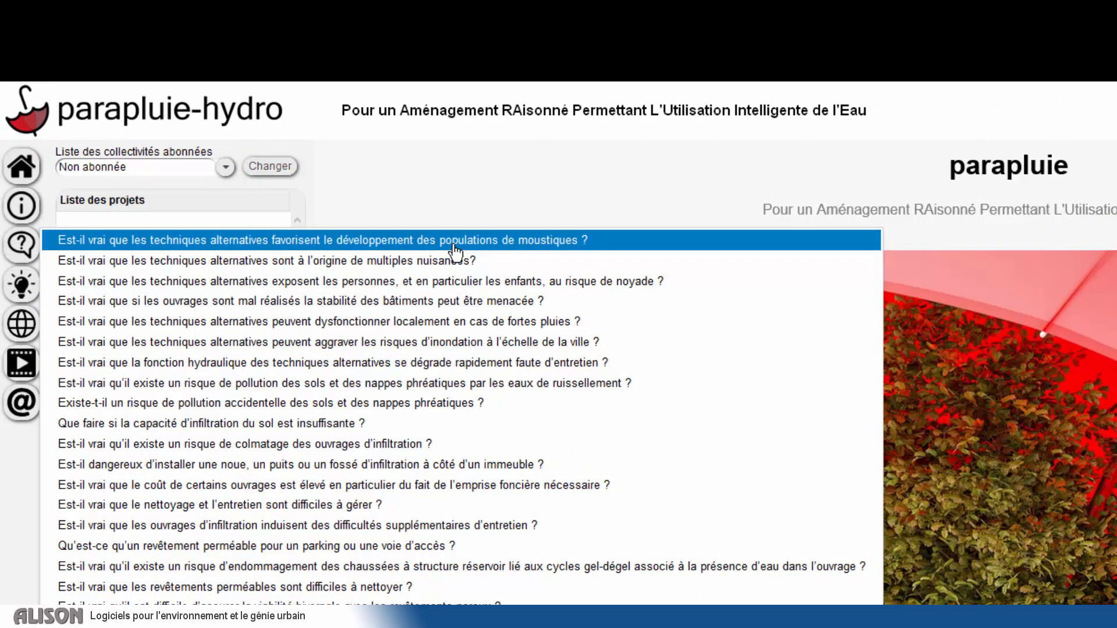
pyautogui.click(455, 252)
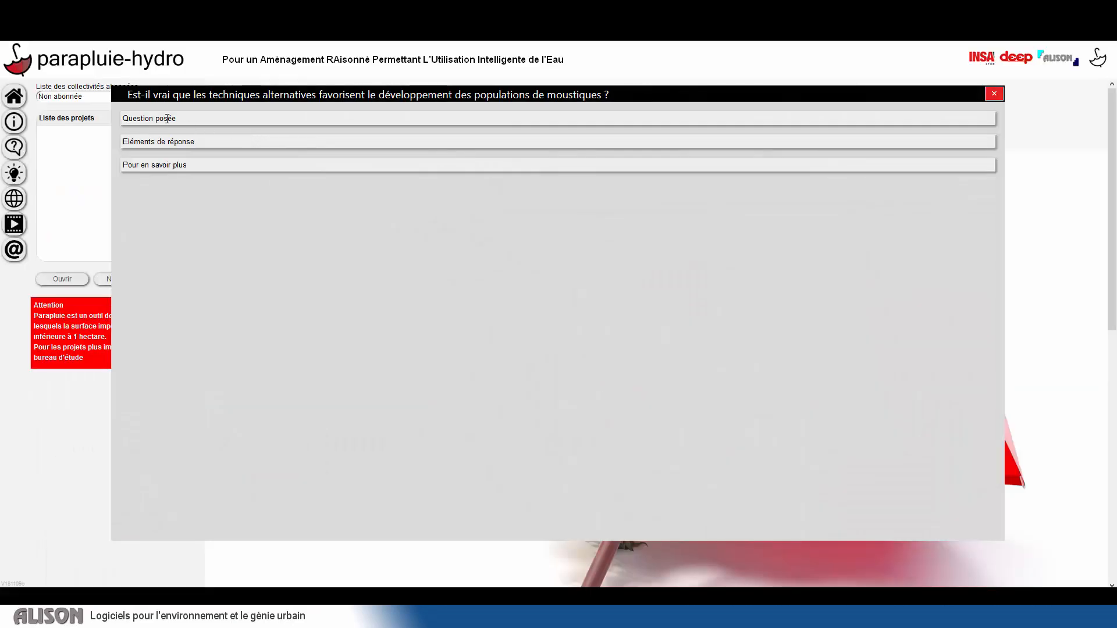
pyautogui.click(167, 118)
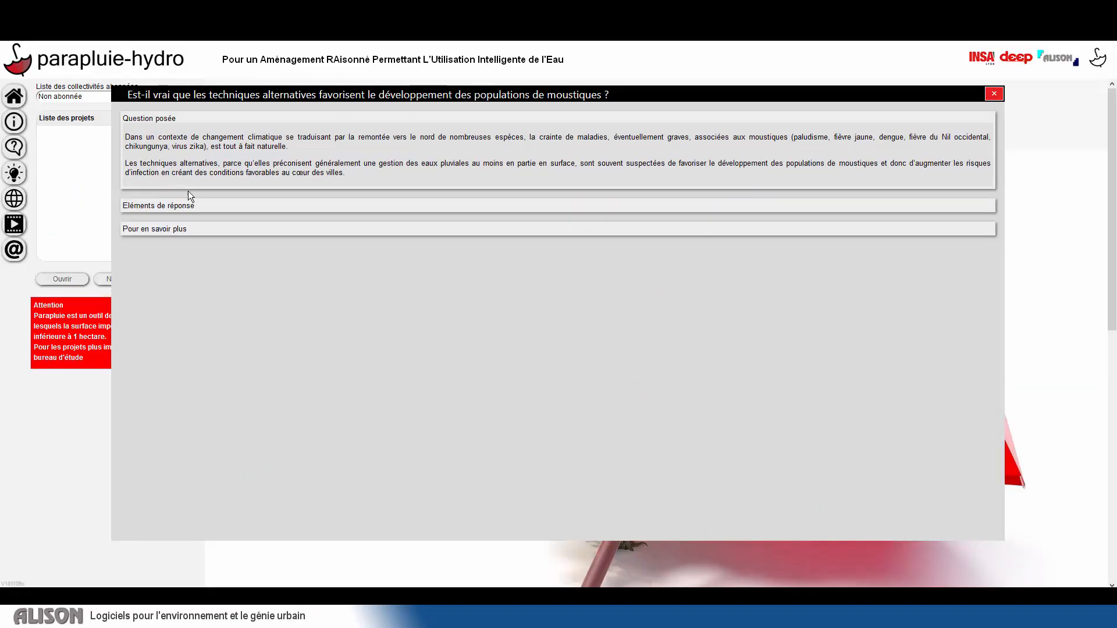
pyautogui.click(1073, 303)
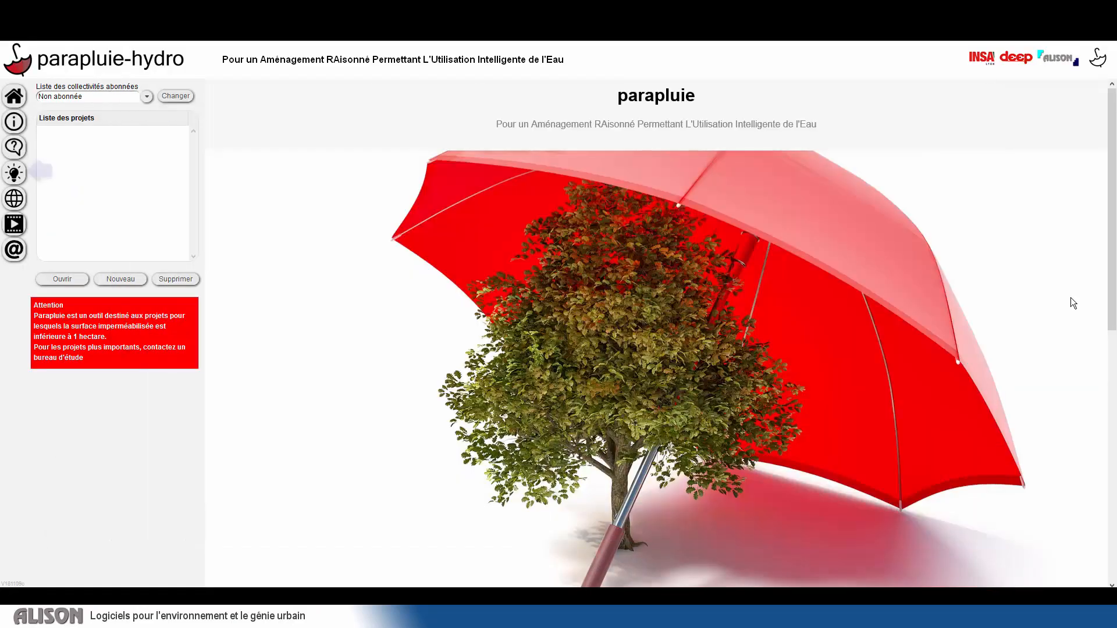
# Review the description and the second illustration of "Cuve ou citerne sur pleine terre restituant à débit régulé", then close the sheet
pyautogui.click(15, 173)
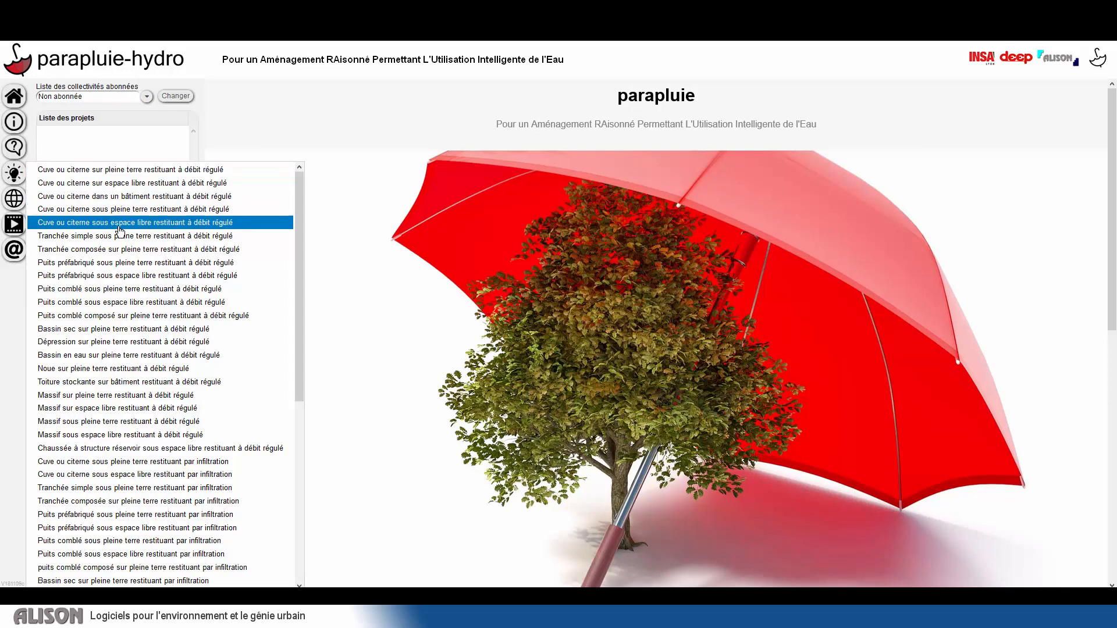
pyautogui.click(143, 169)
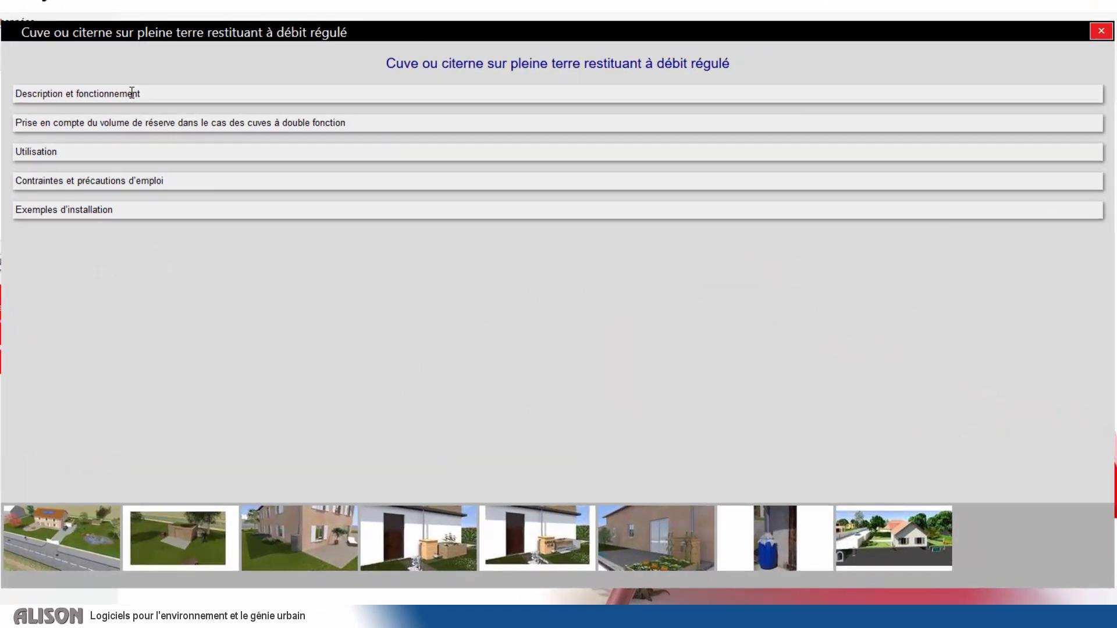
pyautogui.click(216, 144)
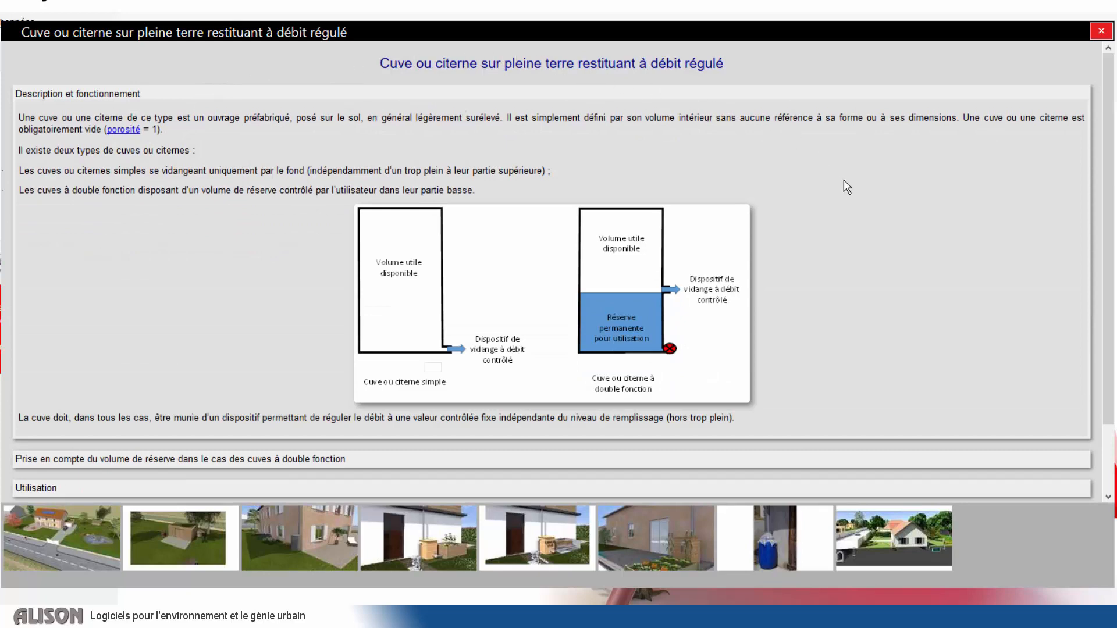
pyautogui.scroll(-2, 653, 483)
pyautogui.click(144, 545)
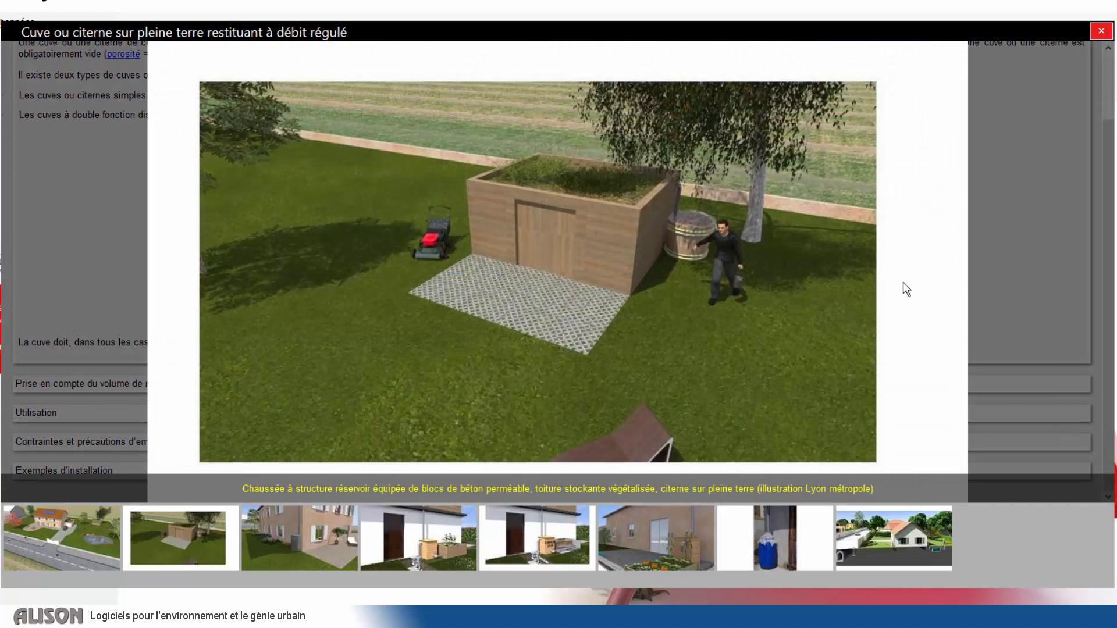
pyautogui.click(1101, 30)
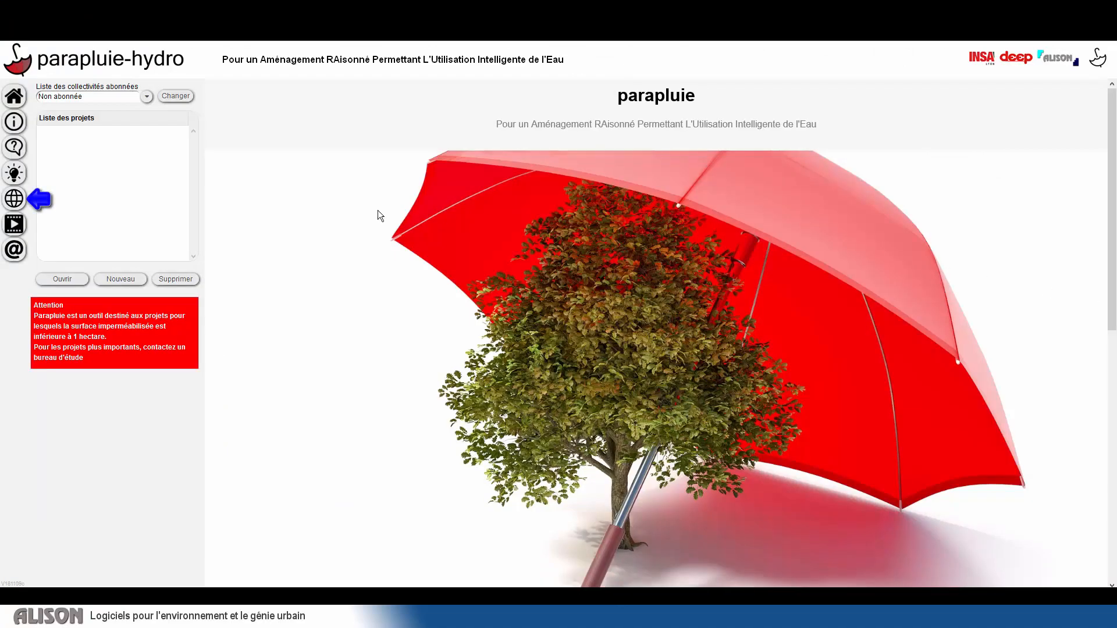
# Check the web links, view the "Bzz !" video window and close it
pyautogui.click(14, 198)
pyautogui.click(14, 227)
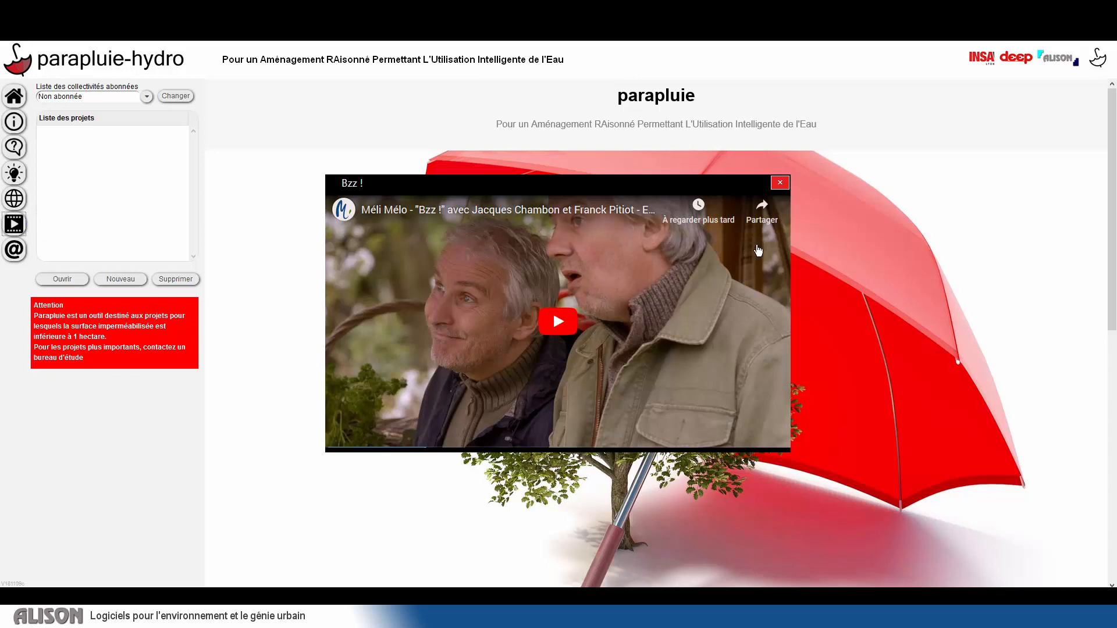
pyautogui.click(782, 183)
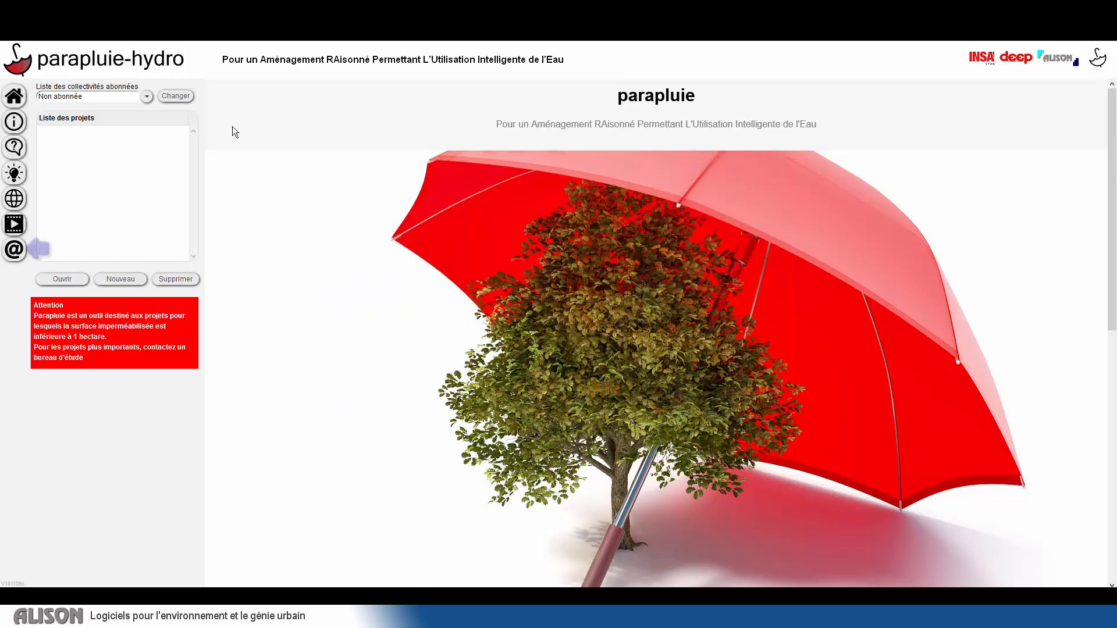
# Check the contact option, create a new project and explore its map of France
pyautogui.click(13, 250)
pyautogui.click(138, 282)
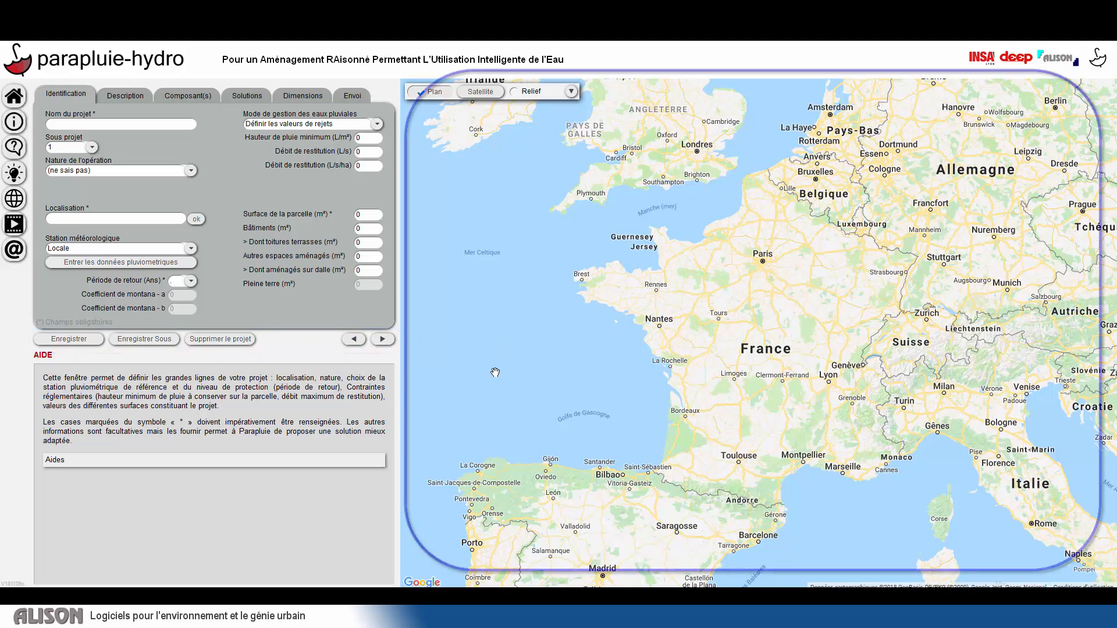
pyautogui.scroll(1, 833, 367)
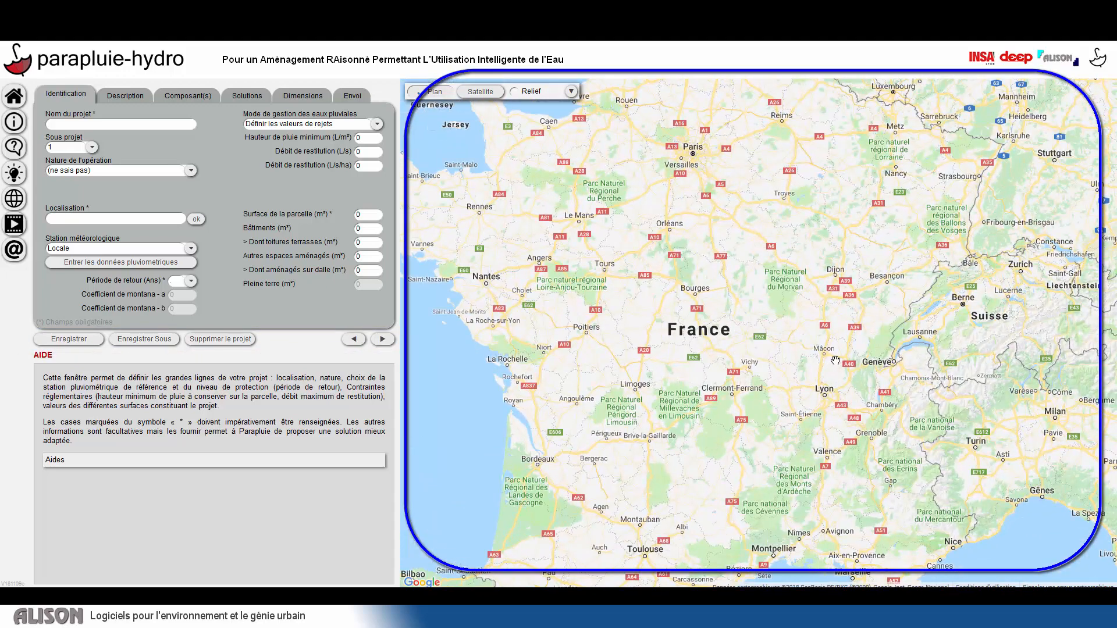
pyautogui.scroll(1, 627, 249)
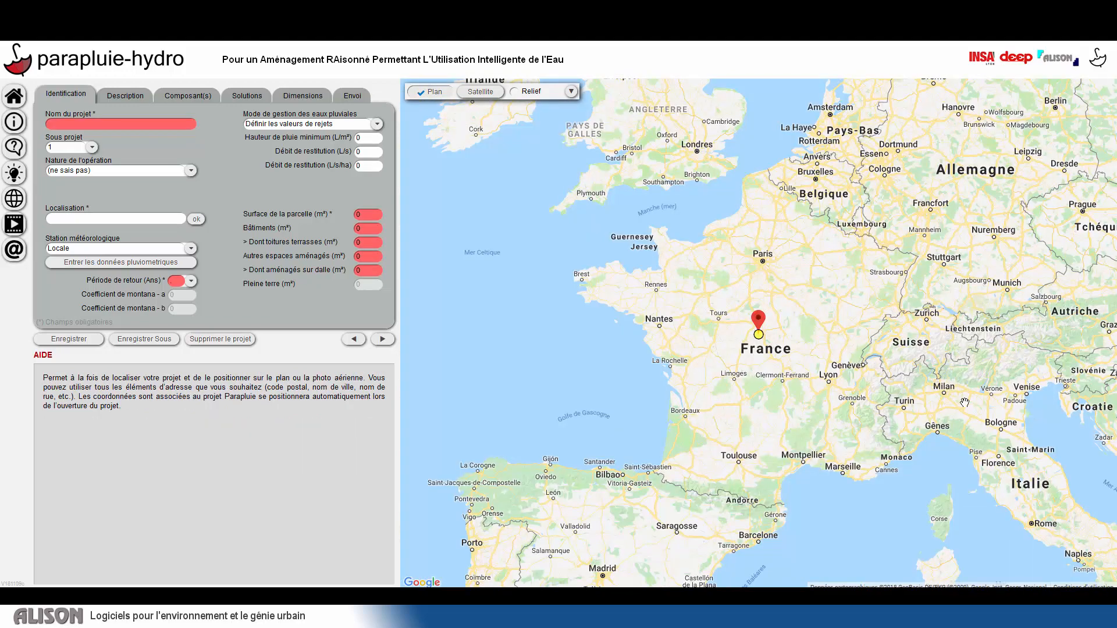
# Locate the project on the map by entering its address, and show the site in satellite view
pyautogui.click(125, 219)
pyautogui.write('Rue des Sports, 69100 Villeurbanne, France')
pyautogui.click(196, 220)
pyautogui.scroll(2, 776, 339)
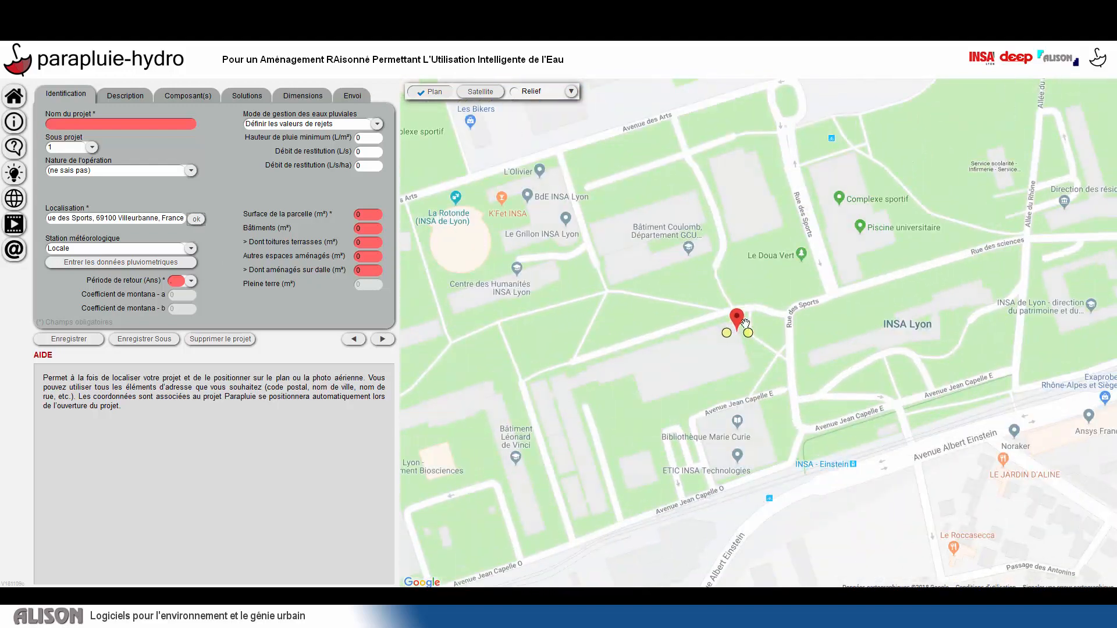
pyautogui.click(480, 94)
pyautogui.scroll(2, 717, 229)
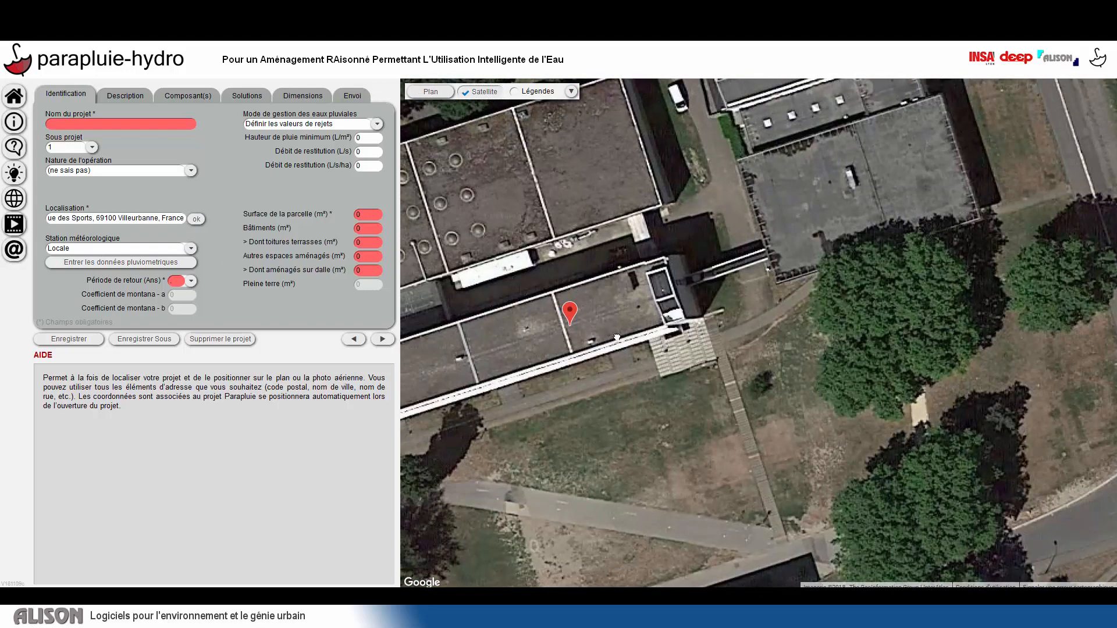
pyautogui.moveTo(717, 228); pyautogui.dragTo(921, 182)
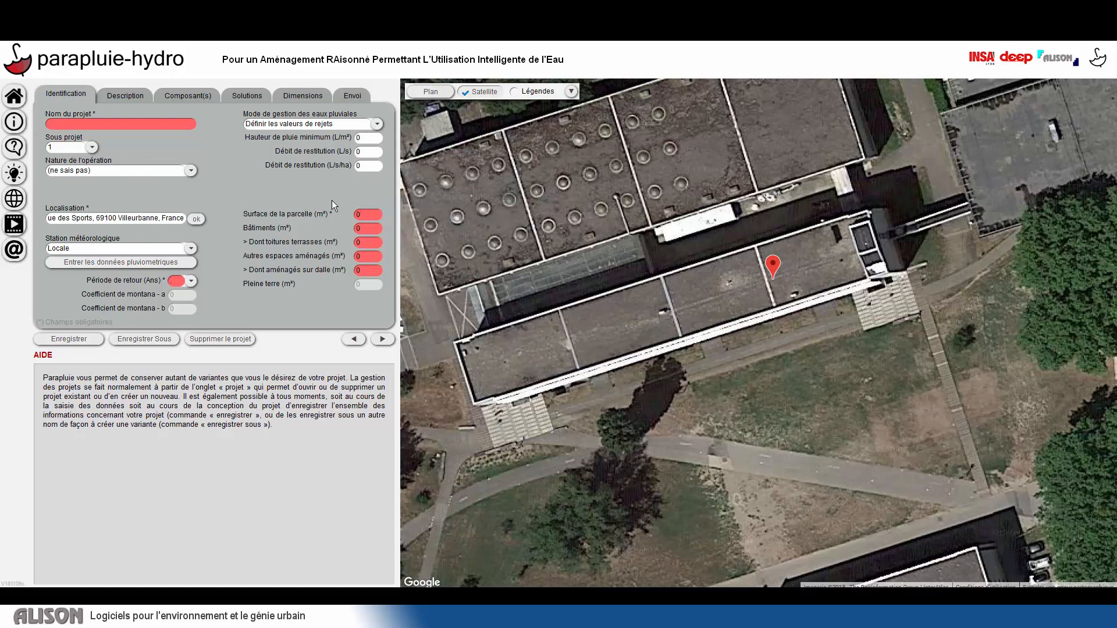
# Read the parcel area help on which surface types to take into account, including the diagram, and why to distinguish them
pyautogui.click(367, 215)
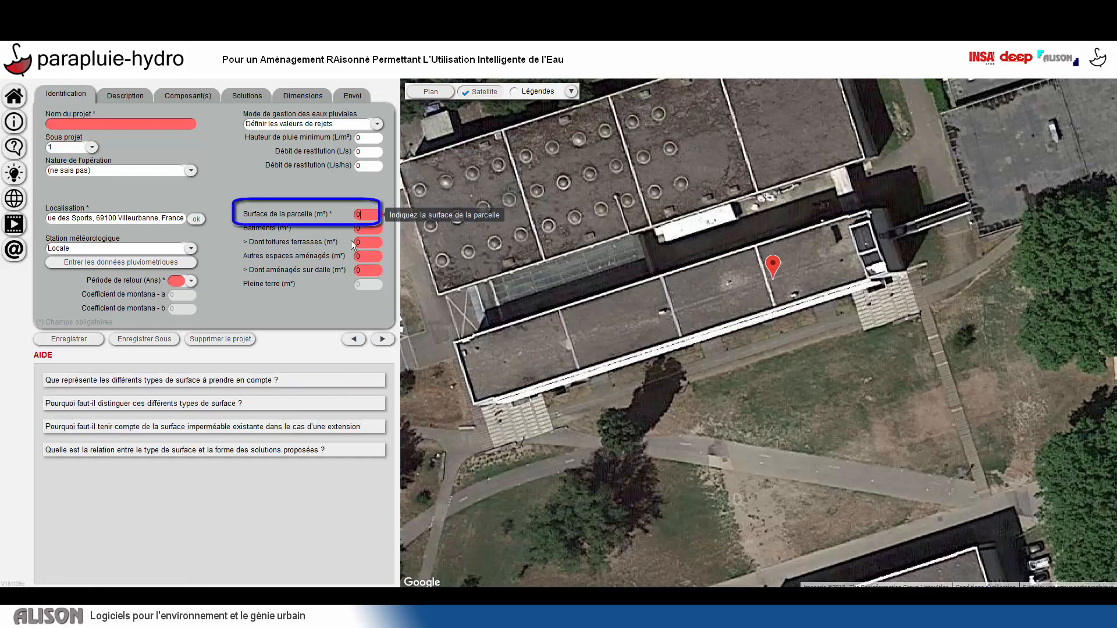
pyautogui.click(285, 379)
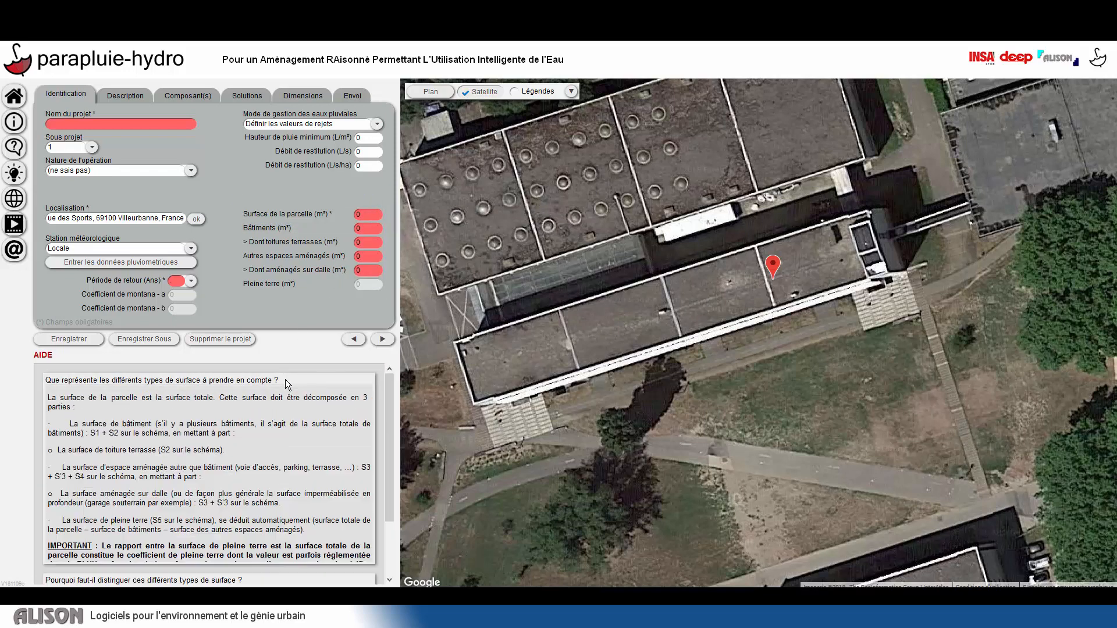
pyautogui.scroll(-3, 291, 419)
pyautogui.scroll(-4, 289, 424)
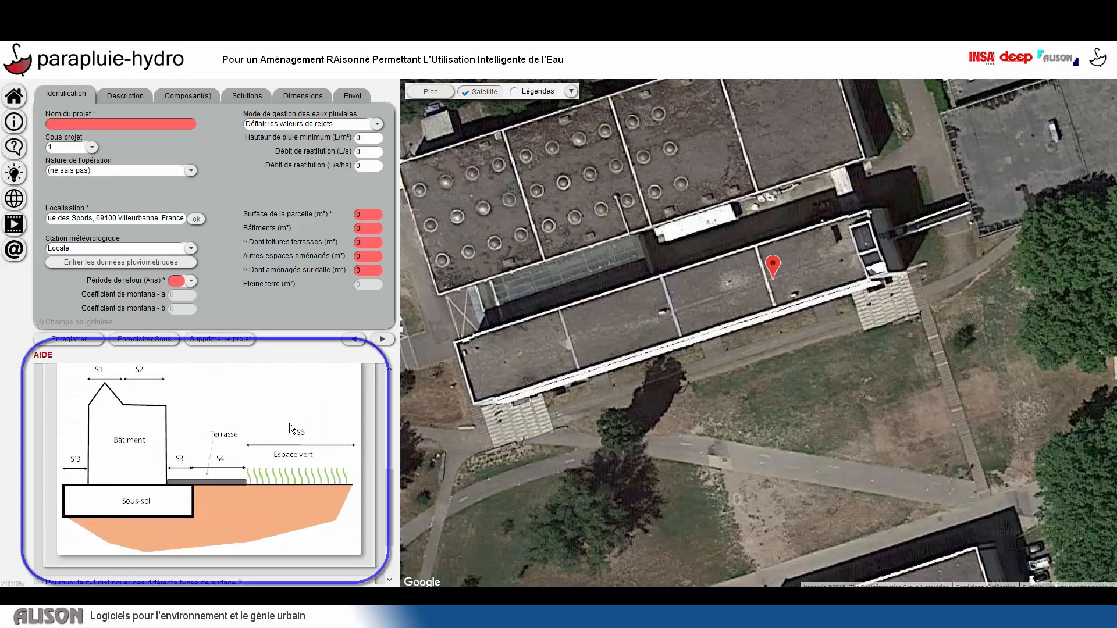
pyautogui.scroll(1, 289, 424)
pyautogui.scroll(-2, 289, 426)
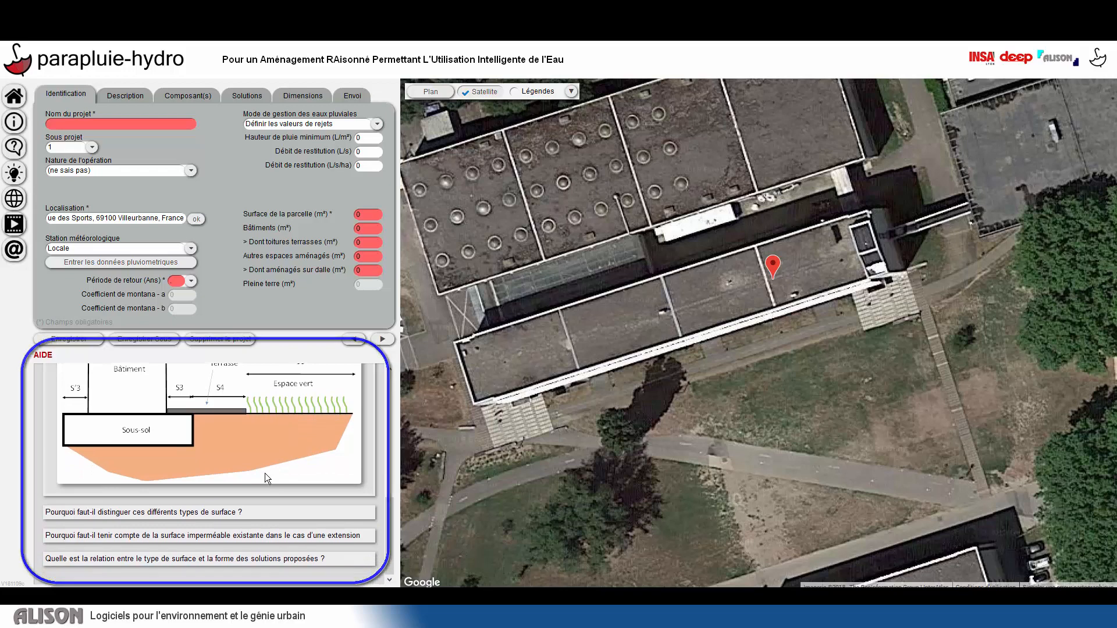
pyautogui.click(193, 513)
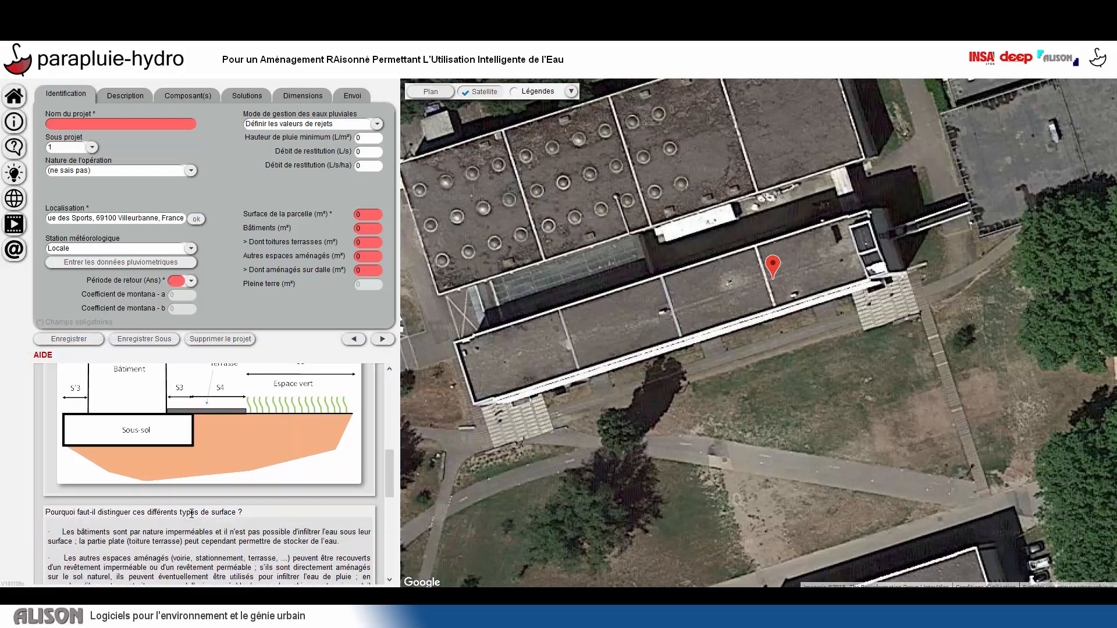
pyautogui.click(191, 513)
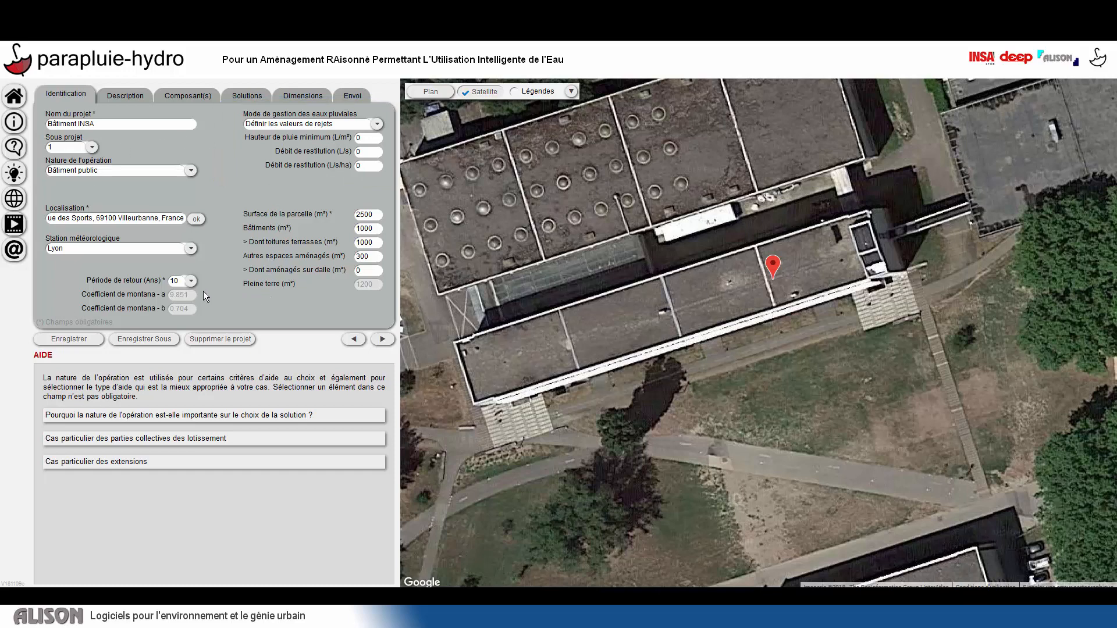
# Save the project's identification data and proceed to its description
pyautogui.click(82, 340)
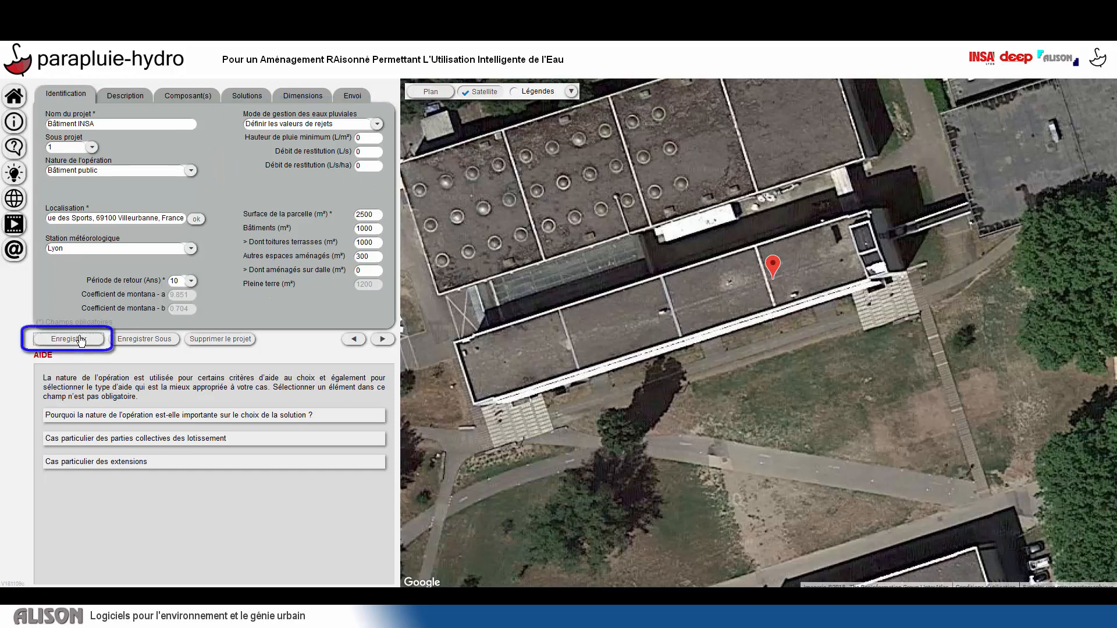
pyautogui.click(383, 340)
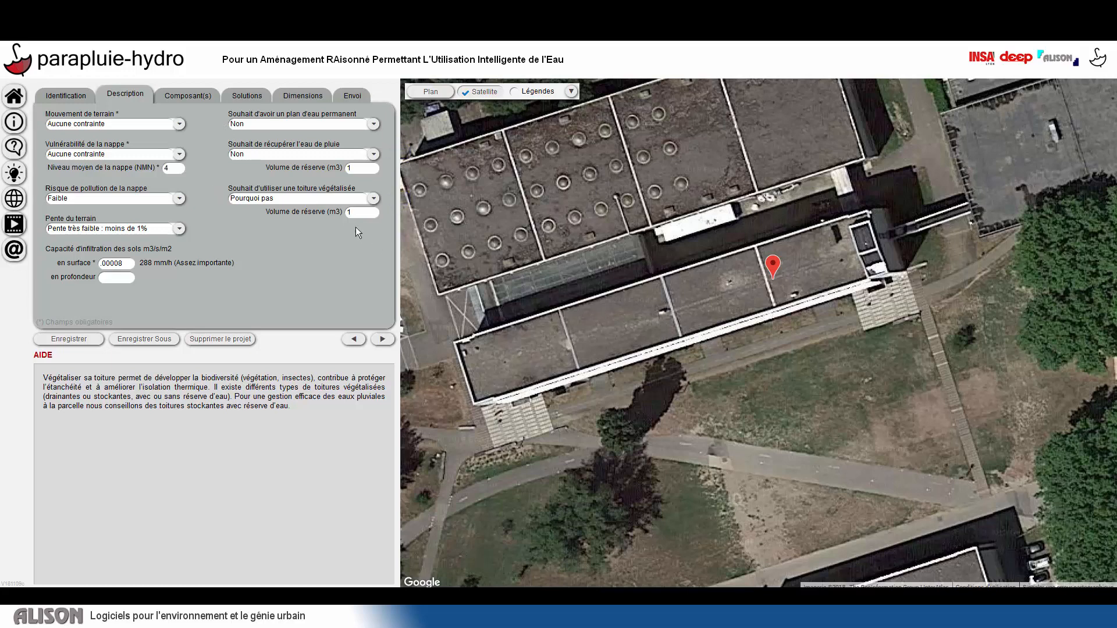
# Set the number of components in the stormwater solution to 2
pyautogui.click(187, 98)
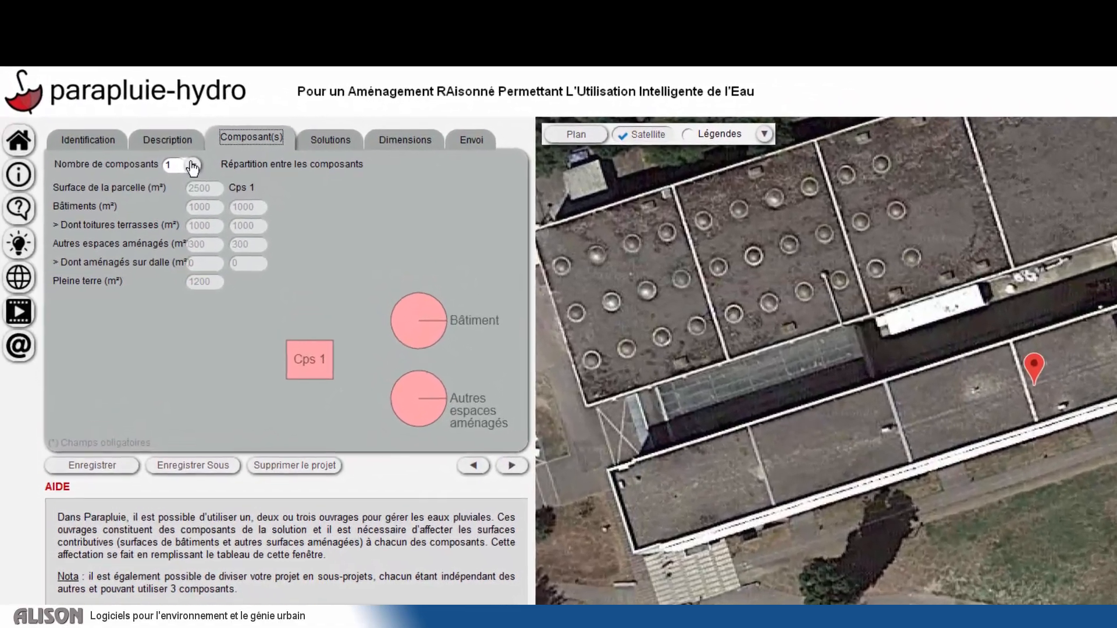
pyautogui.click(182, 154)
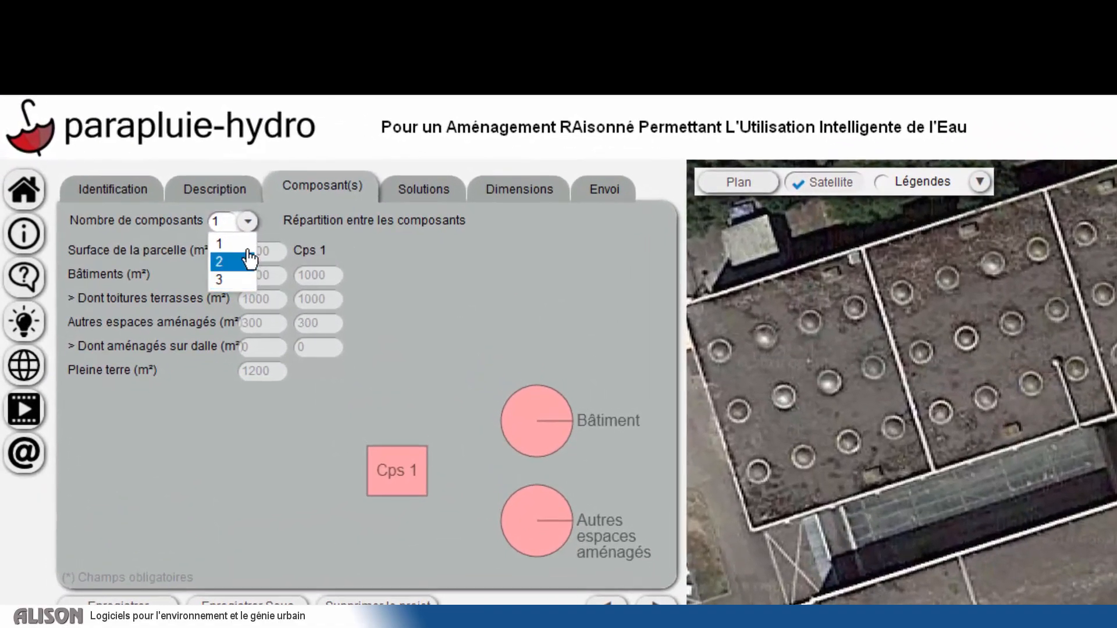
pyautogui.click(389, 231)
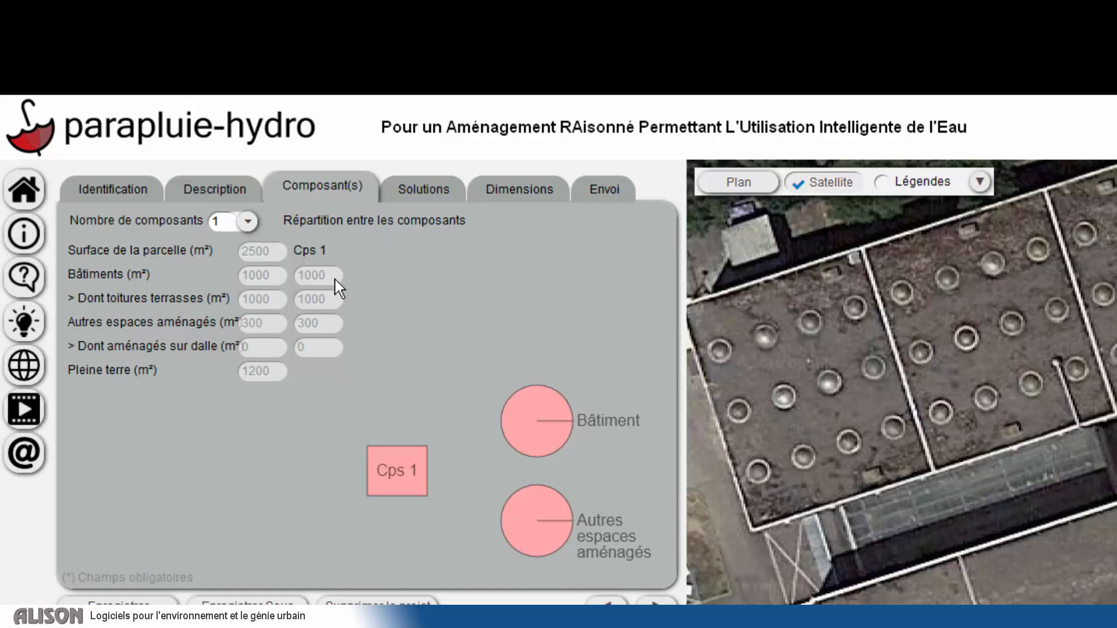
pyautogui.click(249, 226)
pyautogui.click(228, 259)
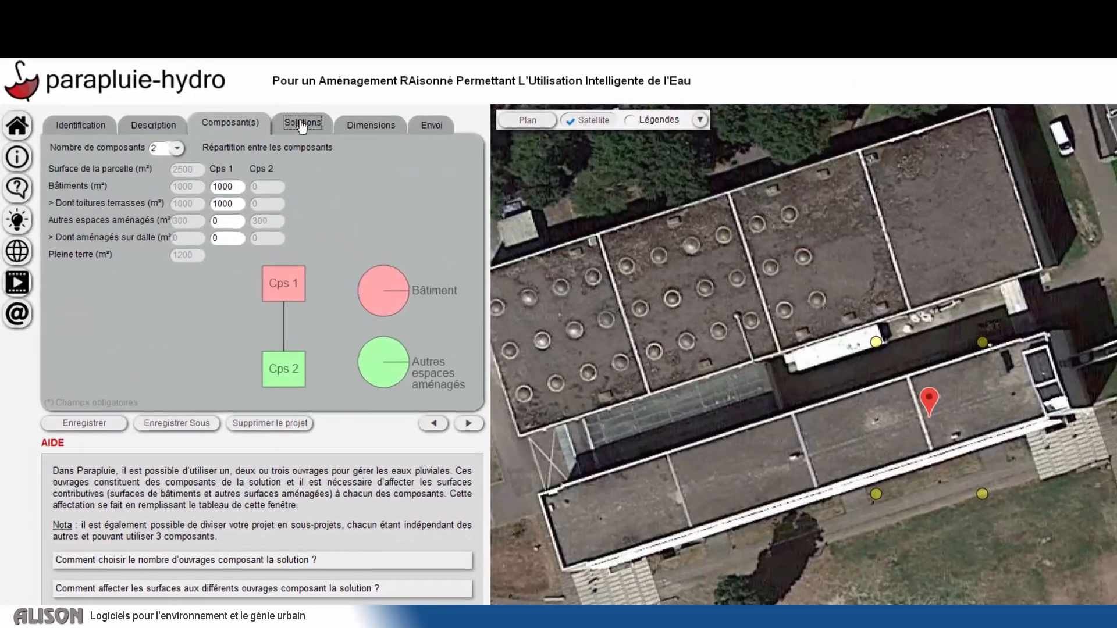
# Open the proposed solutions and review the description and multi-criteria evaluation of the dépression d'infiltration for component 2
pyautogui.click(283, 114)
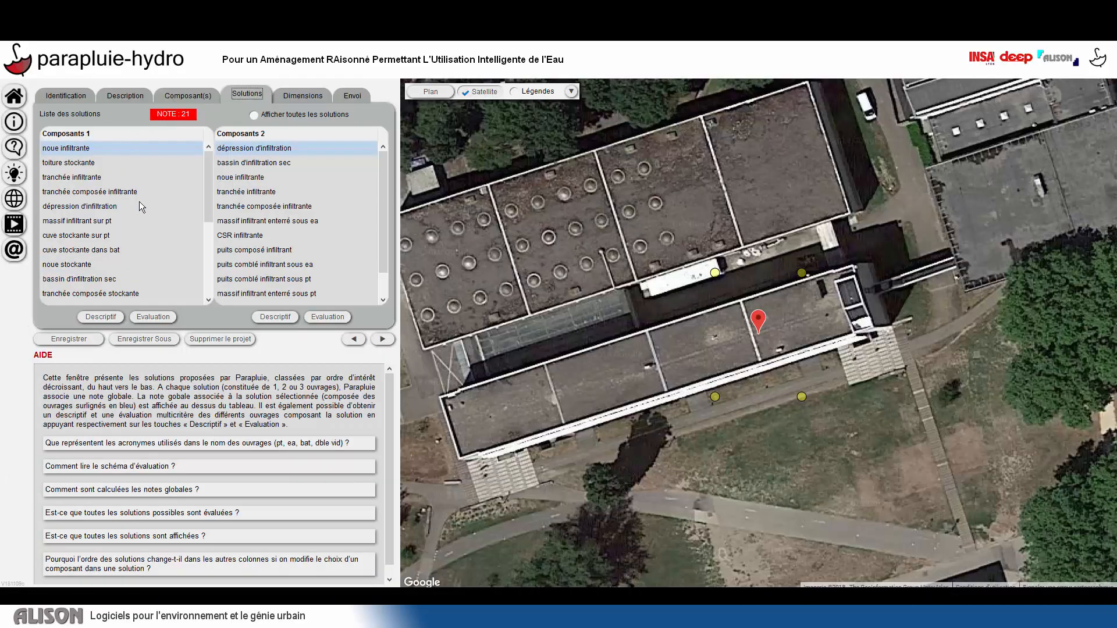
pyautogui.click(275, 317)
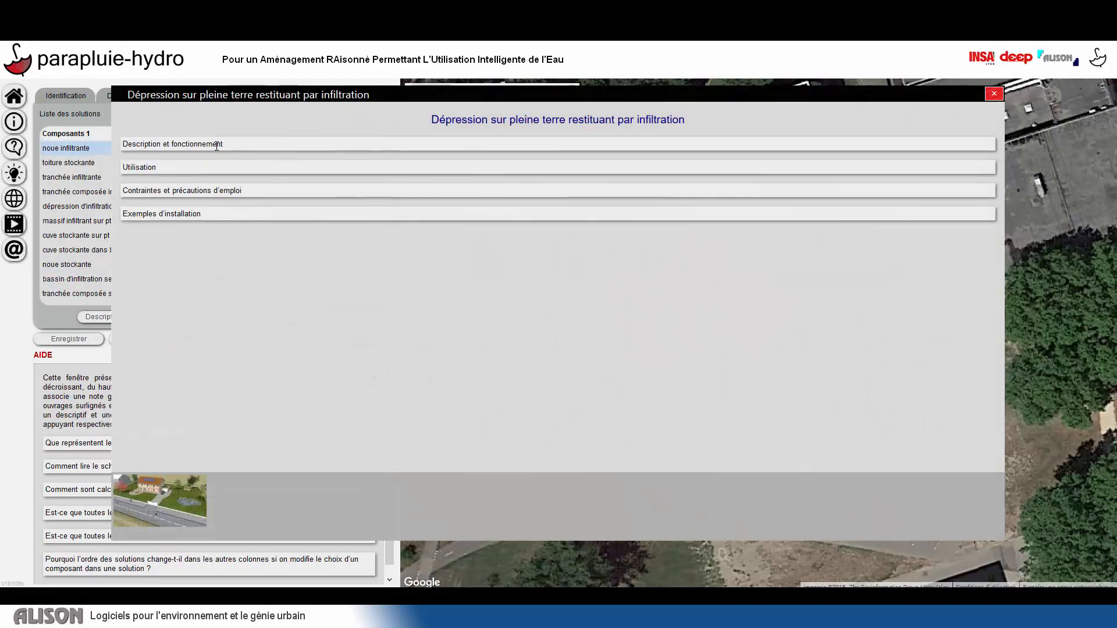
pyautogui.click(217, 146)
pyautogui.scroll(-5, 379, 259)
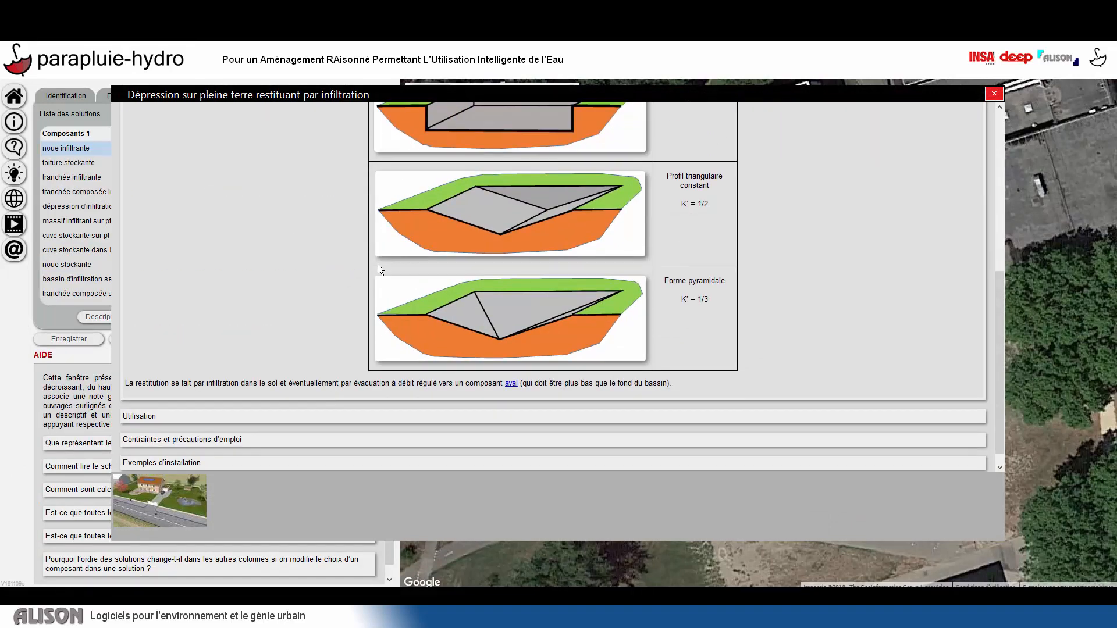
pyautogui.scroll(-1, 378, 265)
pyautogui.click(993, 94)
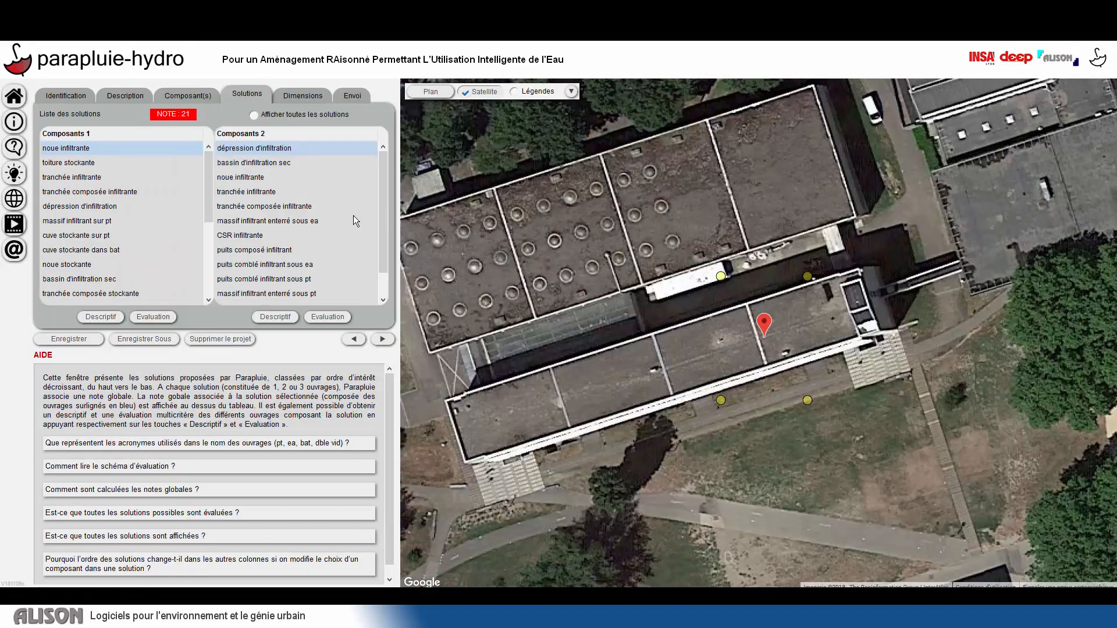
pyautogui.click(339, 320)
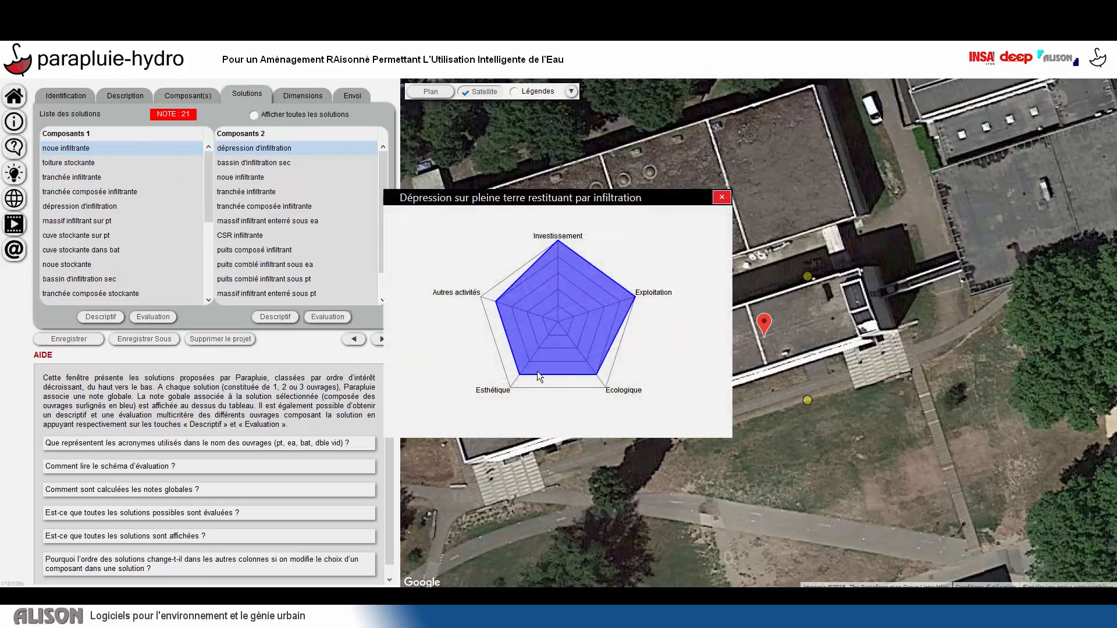
pyautogui.click(721, 197)
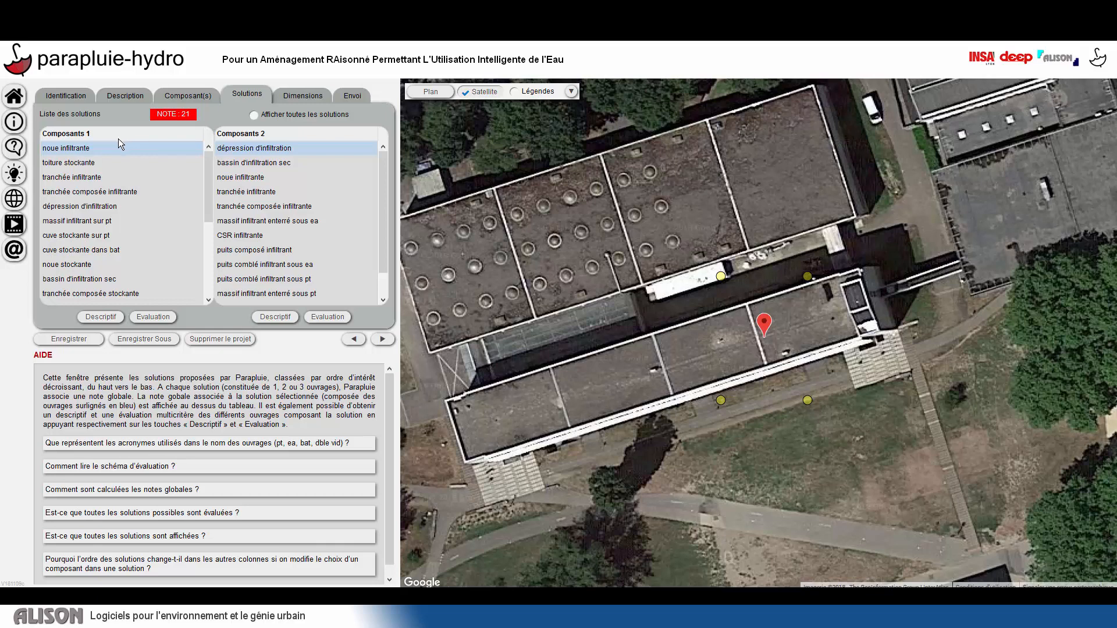
# Choose toiture stockante for component 1 and noue infiltrante for component 2, and proceed to their dimensions
pyautogui.click(83, 168)
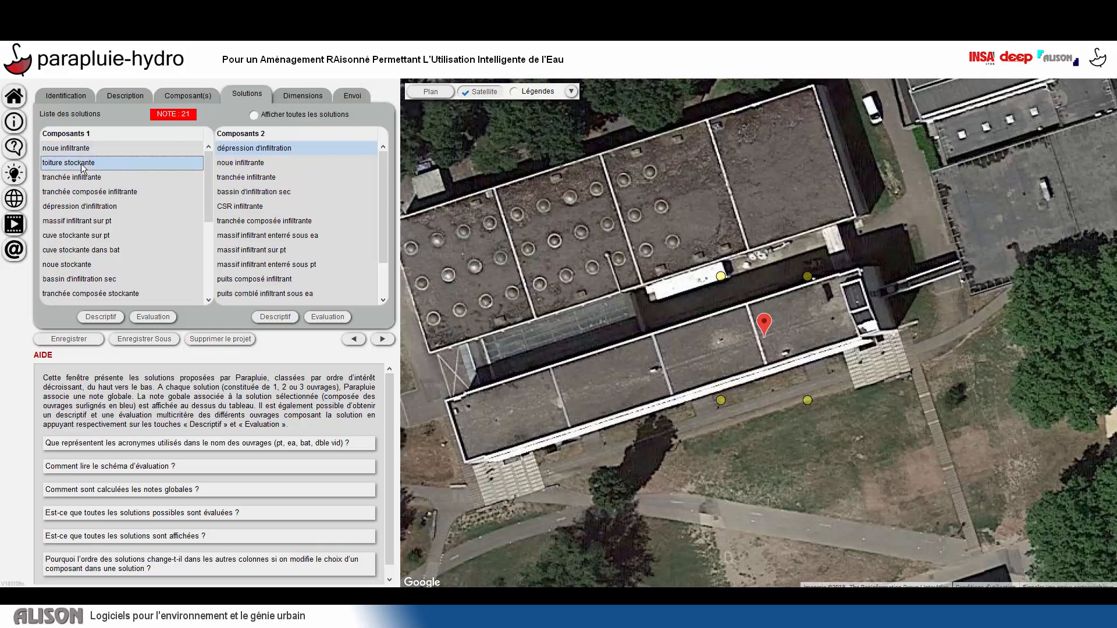
pyautogui.click(236, 162)
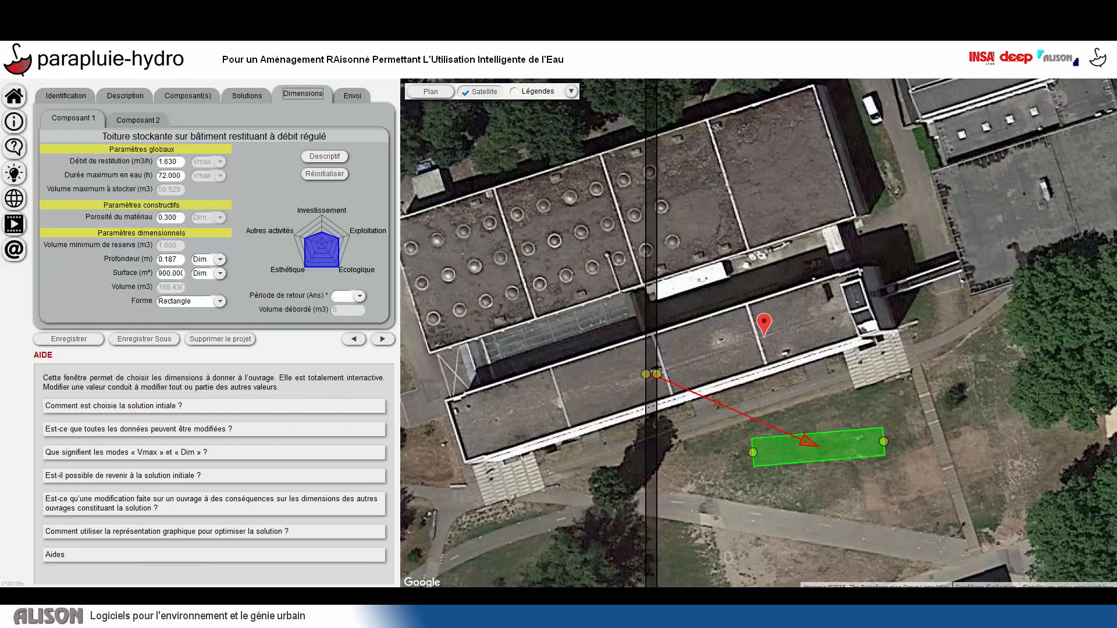
pyautogui.click(247, 94)
pyautogui.click(295, 98)
# Fit the storage roof's outline to the building on the map, and angle and stretch the swale on the lawn to about 28.5 m long
pyautogui.moveTo(646, 376); pyautogui.dragTo(461, 431)
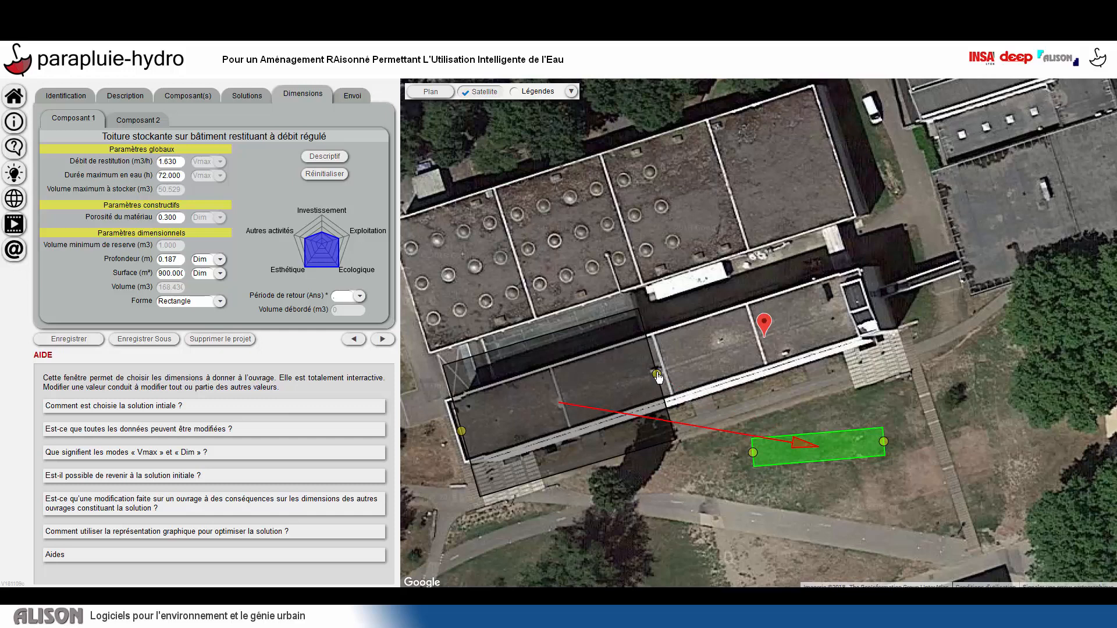
pyautogui.moveTo(657, 377); pyautogui.dragTo(847, 309)
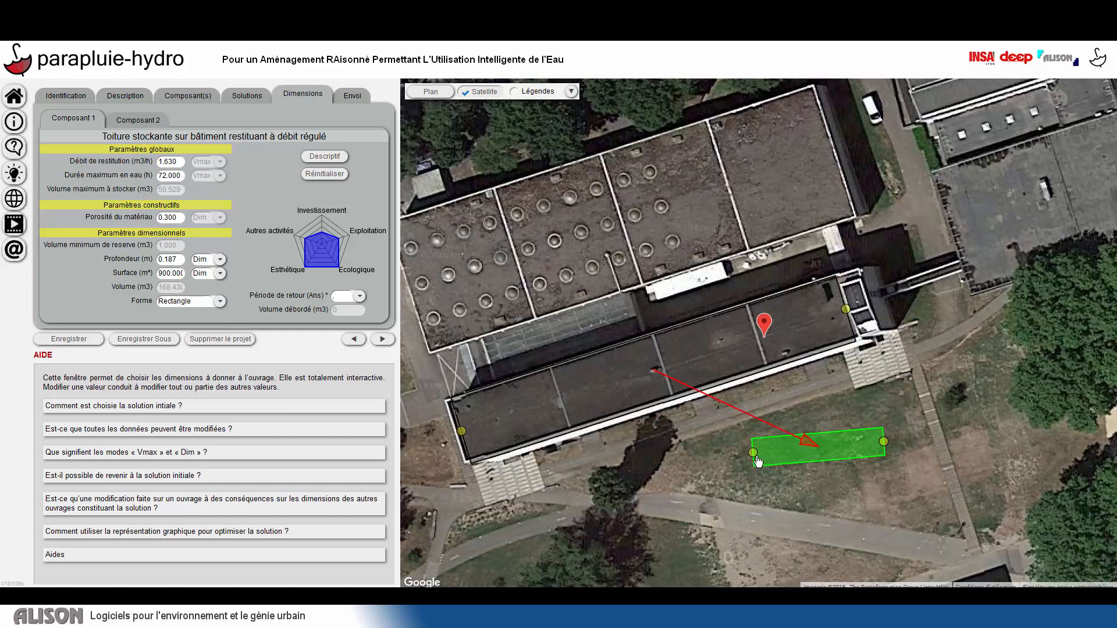
pyautogui.moveTo(755, 458); pyautogui.dragTo(755, 480)
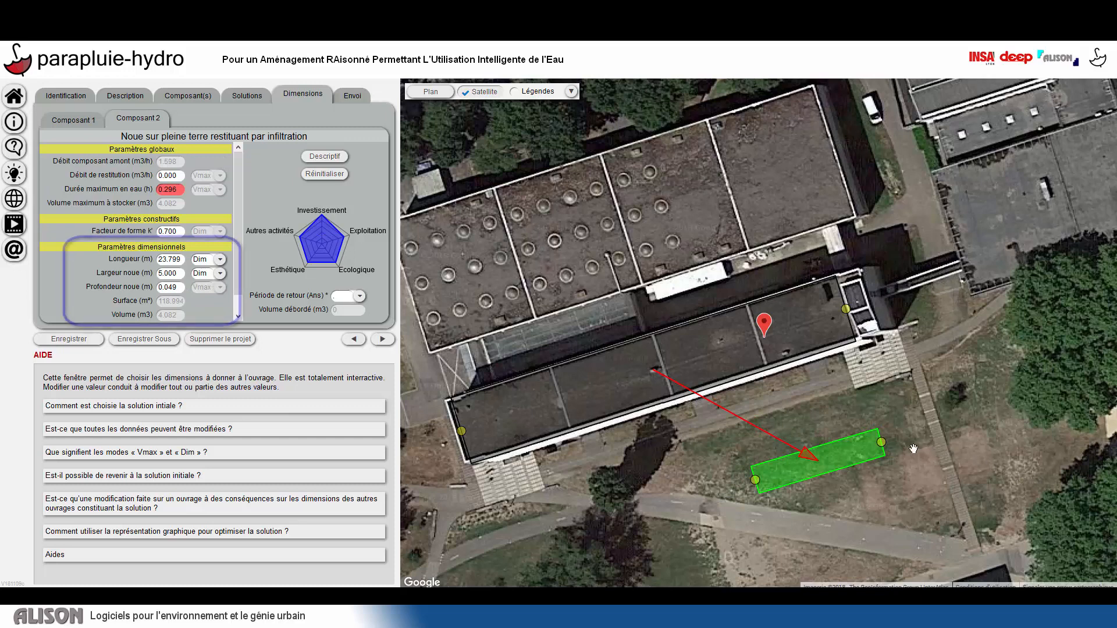
pyautogui.moveTo(881, 444)
pyautogui.mouseDown()
pyautogui.moveTo(813, 466)
pyautogui.moveTo(908, 438)
pyautogui.mouseUp()
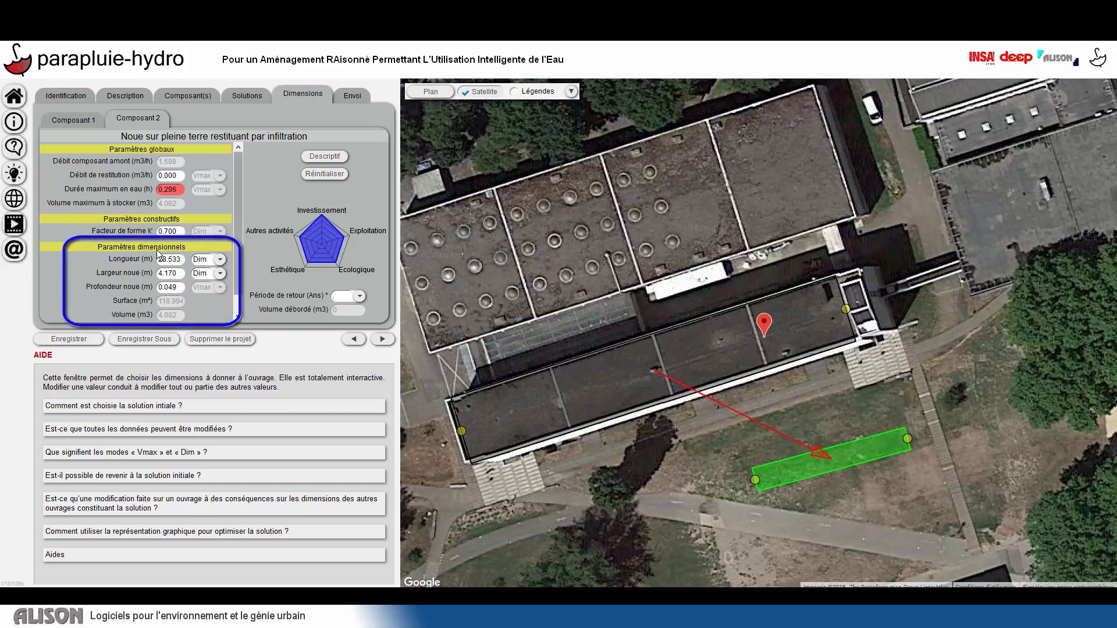
# Set the swale's width to 6 m and the return period for checking its operation to 30 years
pyautogui.doubleClick(178, 273)
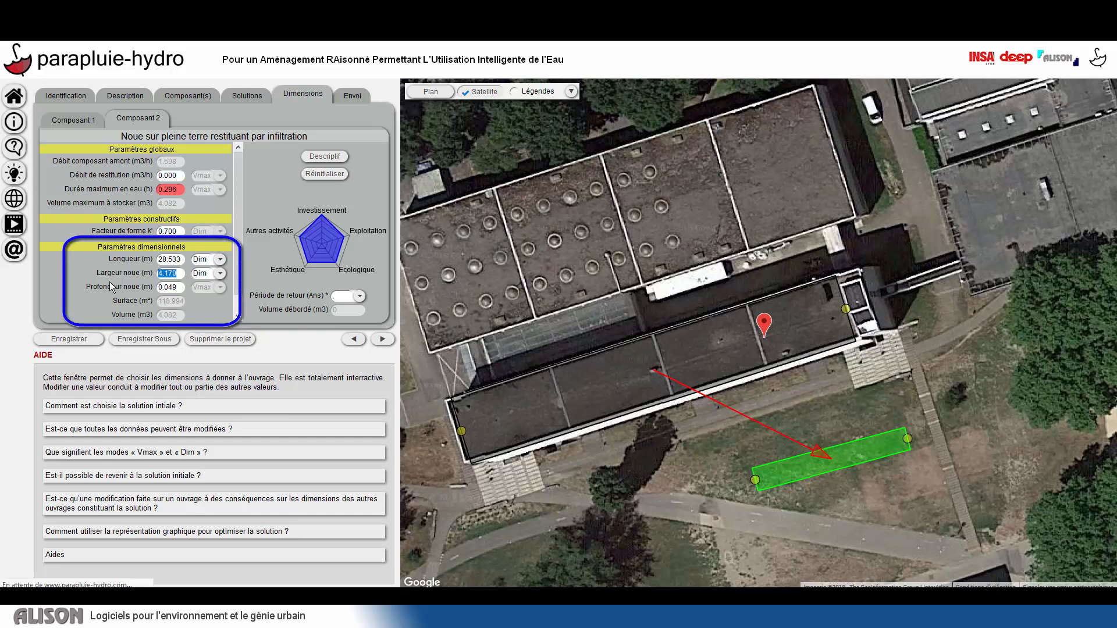
pyautogui.write('6')
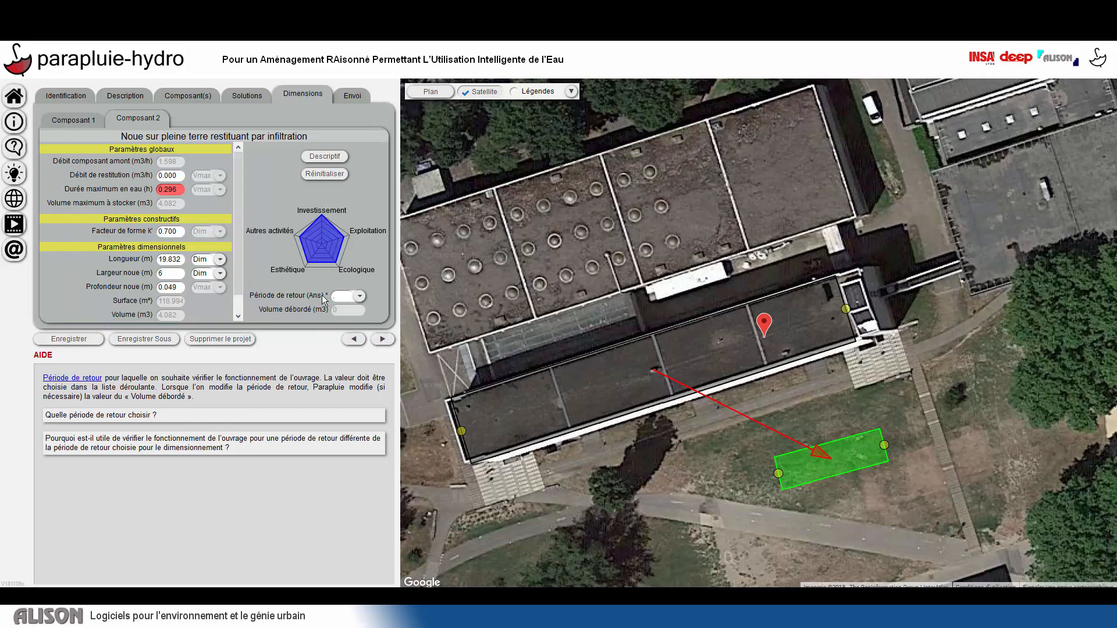
pyautogui.click(361, 298)
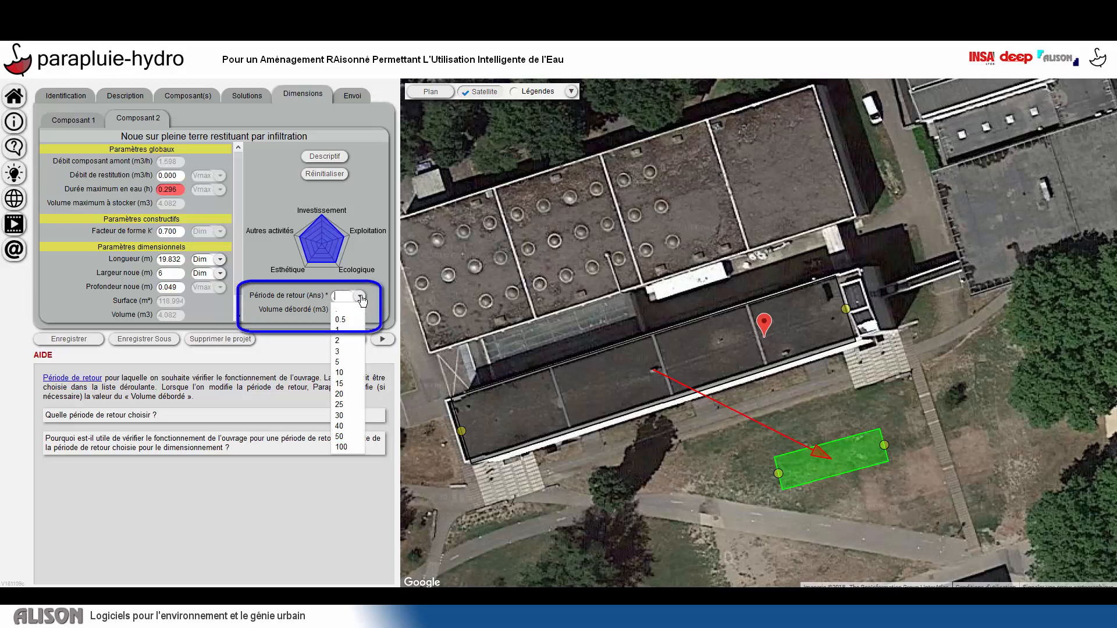
pyautogui.click(348, 416)
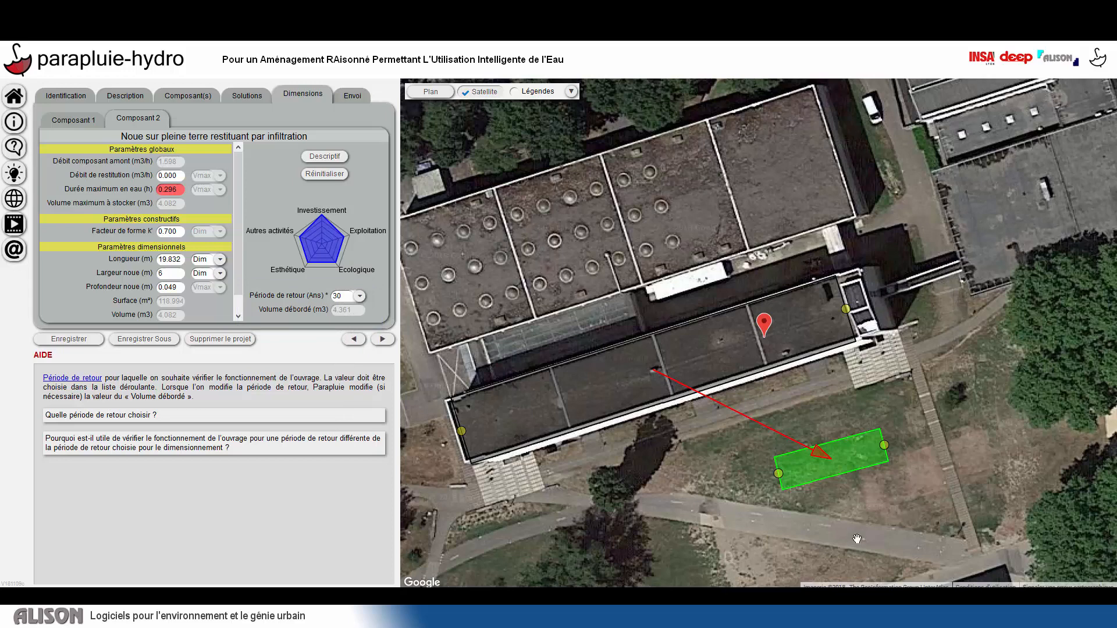
# Create the project's PDF report and look through its identification, description and component 1 sections
pyautogui.click(347, 96)
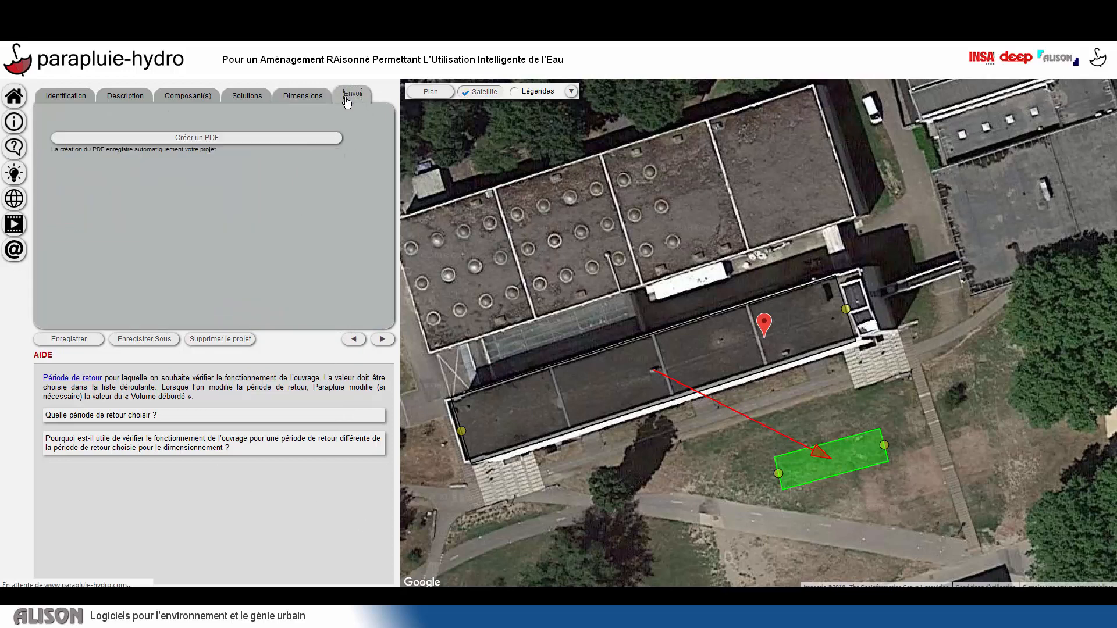
pyautogui.click(210, 140)
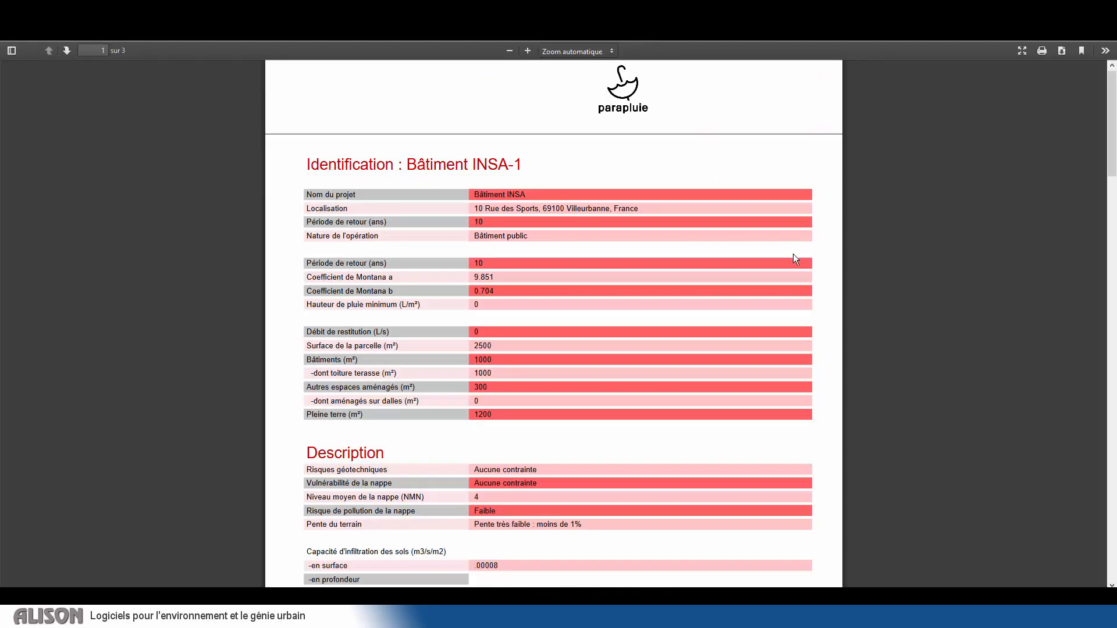
pyautogui.scroll(-3, 794, 256)
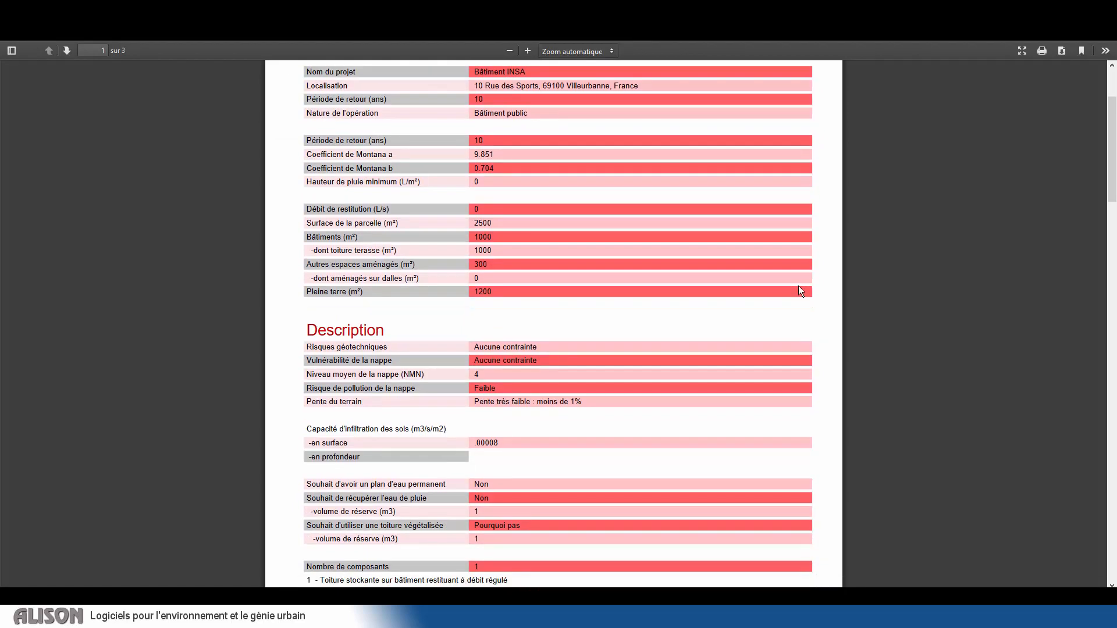
pyautogui.scroll(-7, 799, 287)
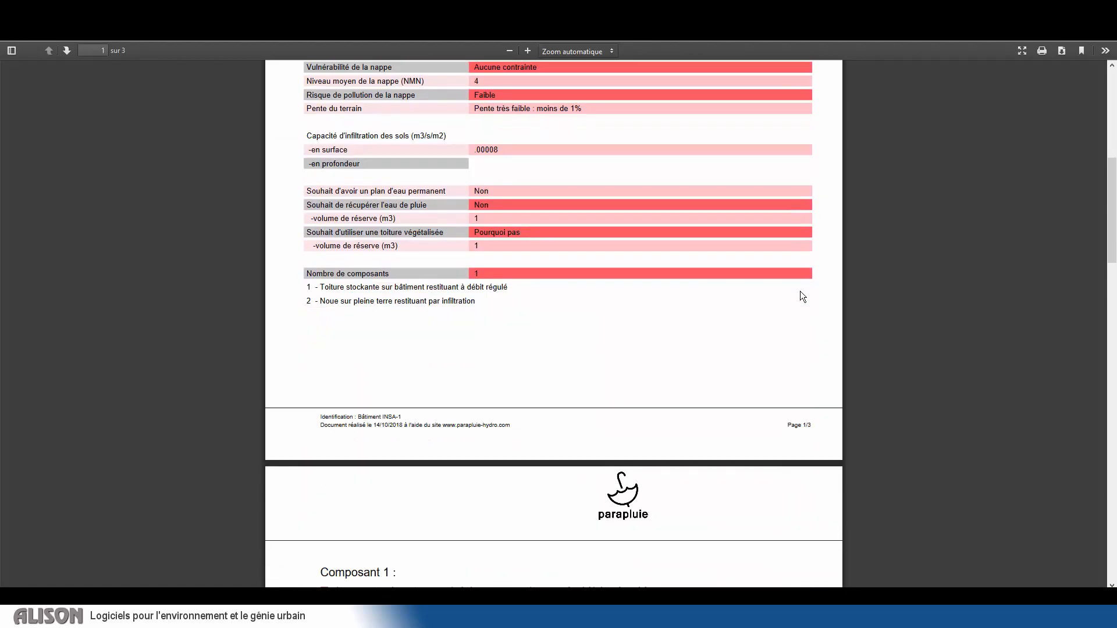
pyautogui.scroll(-6, 803, 297)
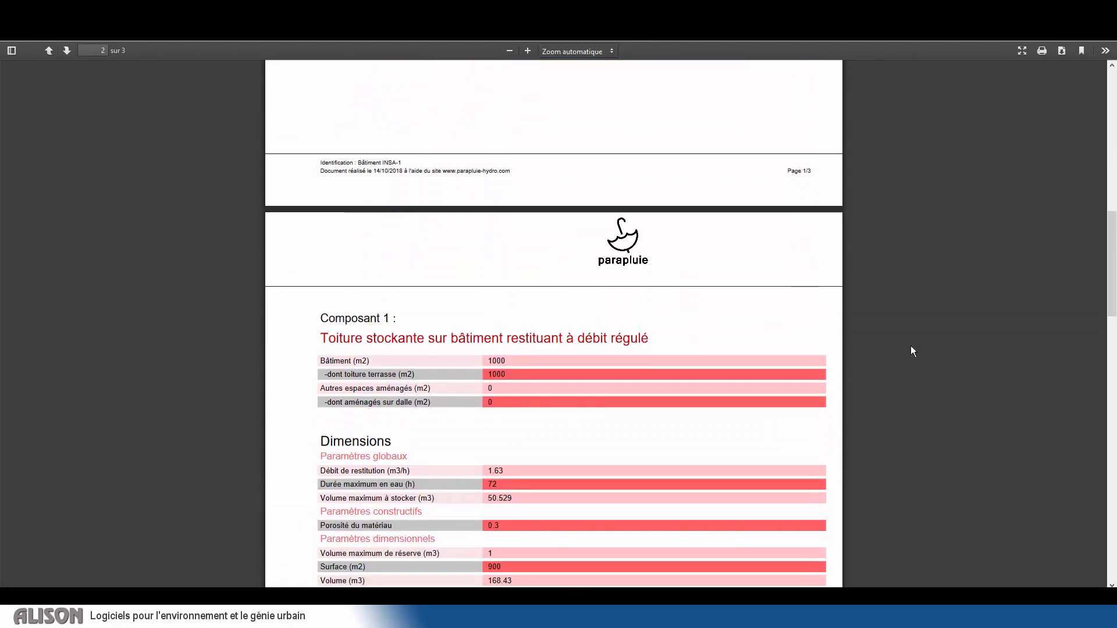
pyautogui.scroll(2, 801, 291)
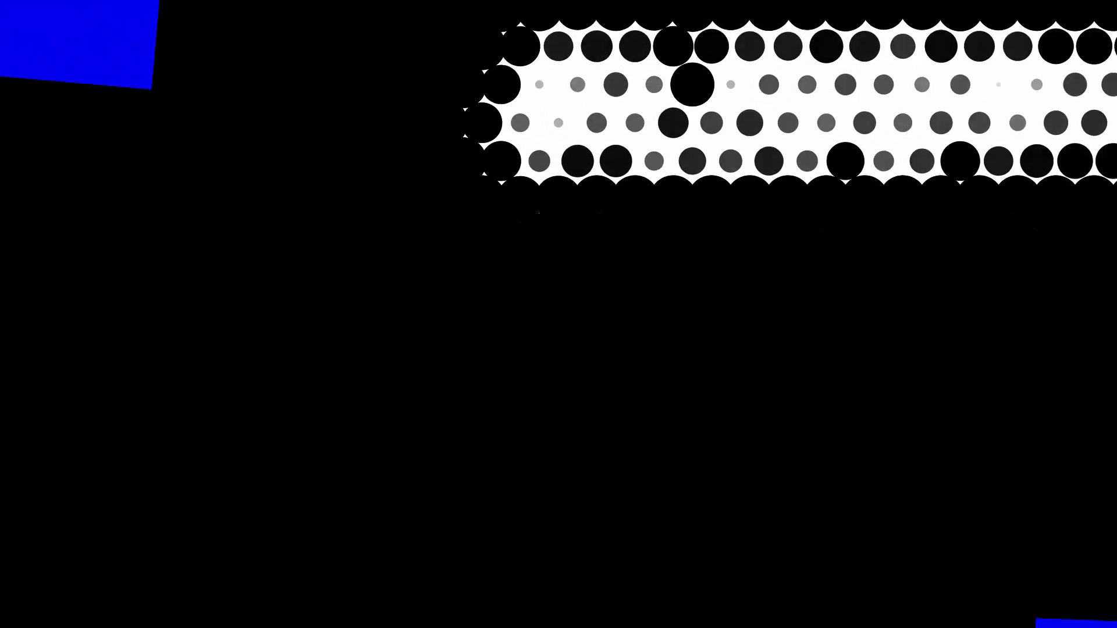